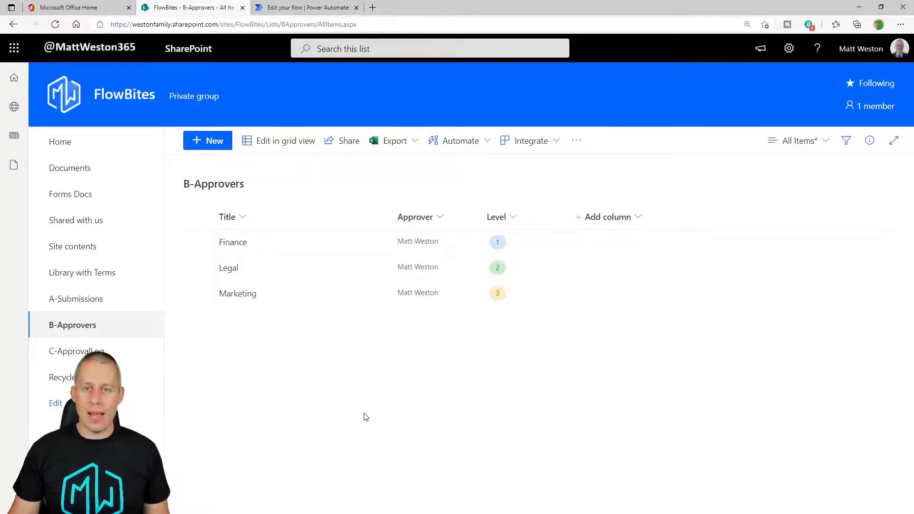
- Confirm the A-Submissions item is still Pending, then return to the Majority Approval flow editor
left_click(129, 304)
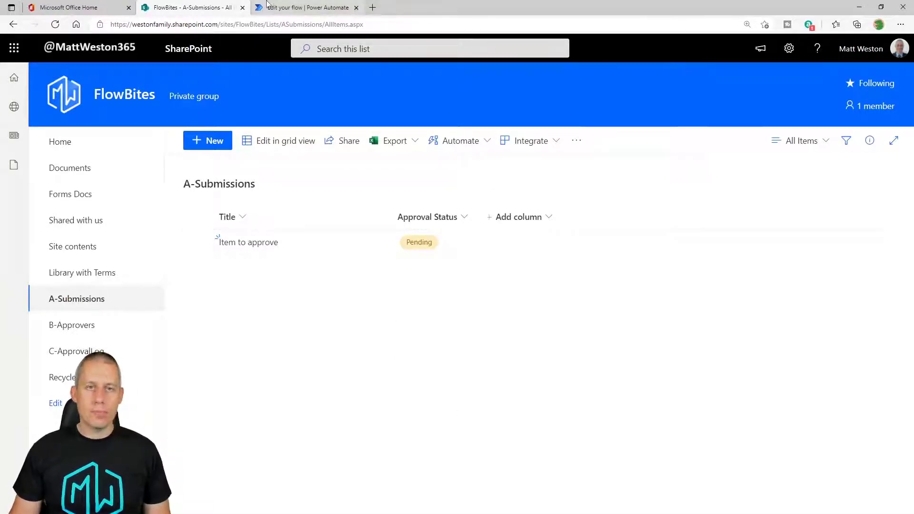
left_click(286, 6)
- Zoom the page to 125% and expand the 'Start and wait for an approval' step
key("ctrl+plus")
key("ctrl+plus")
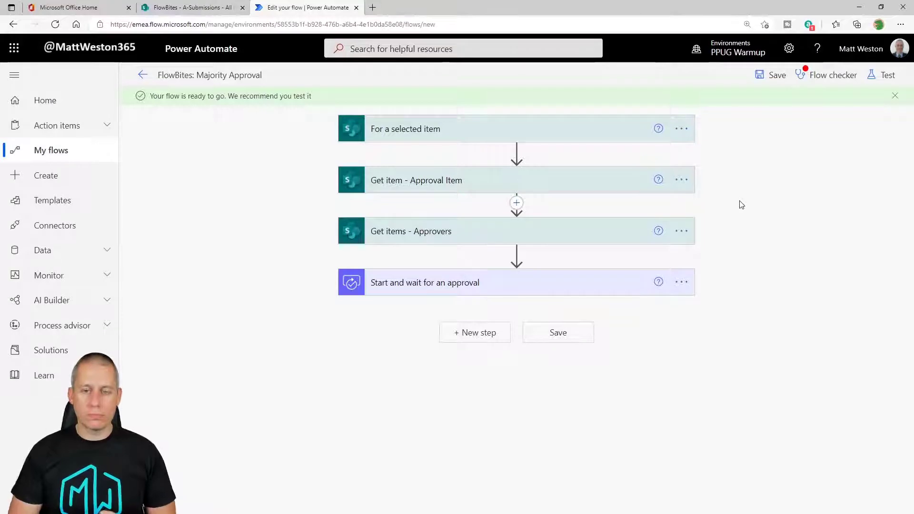
left_click(545, 278)
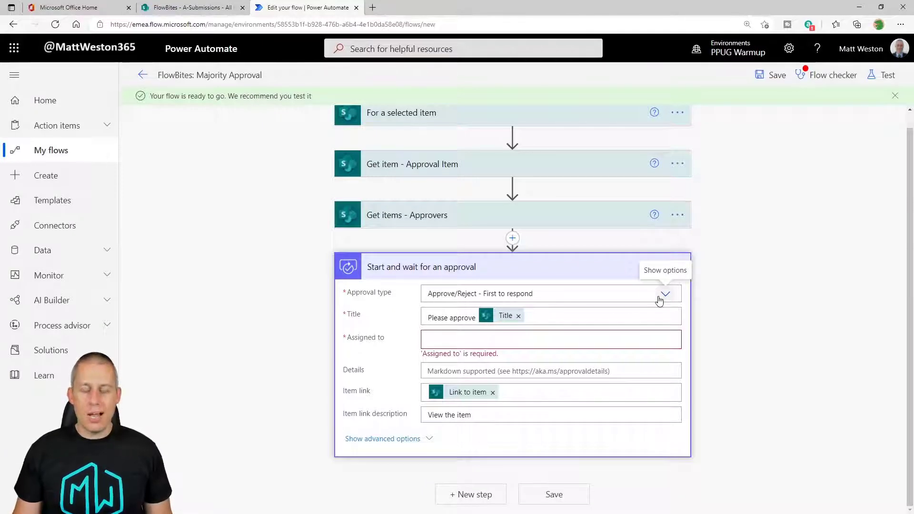
- Keep Approve/Reject - First to respond and search dynamic content for 'approver' for Assigned to
left_click(660, 300)
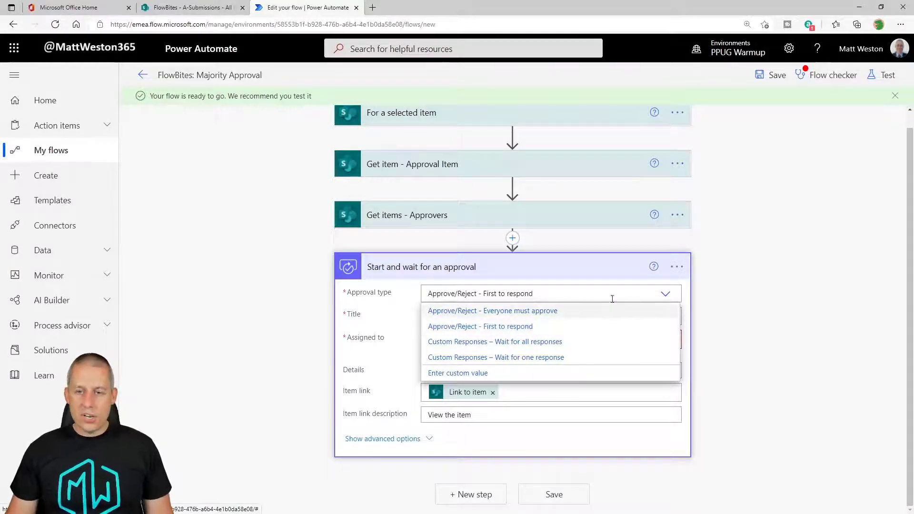
left_click(533, 327)
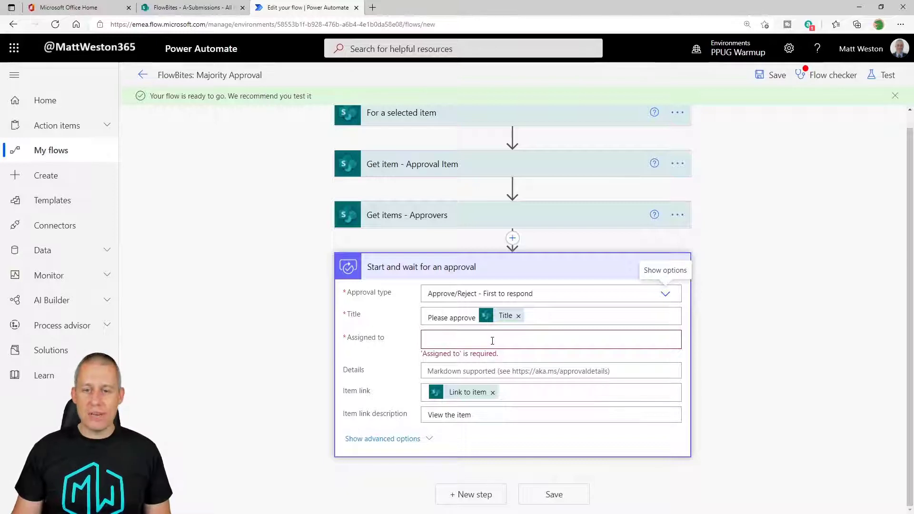
left_click(557, 339)
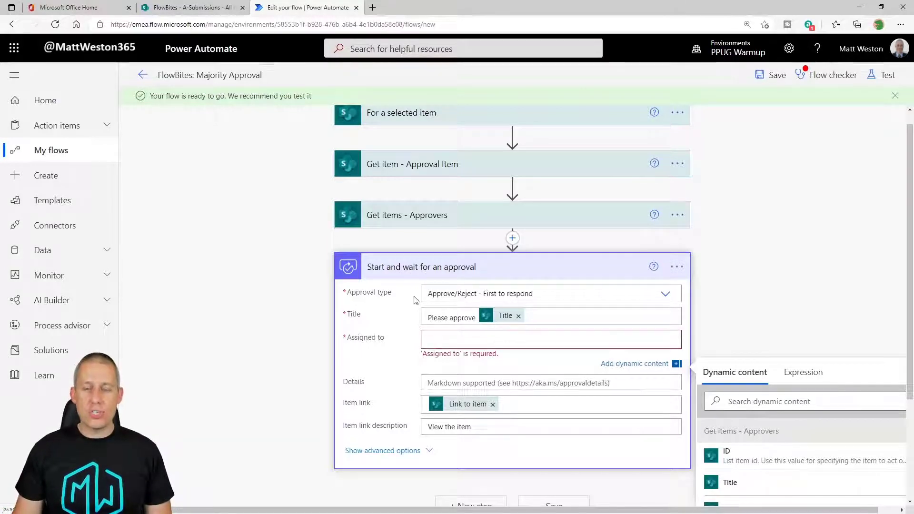
scroll(414, 300, "down", 1)
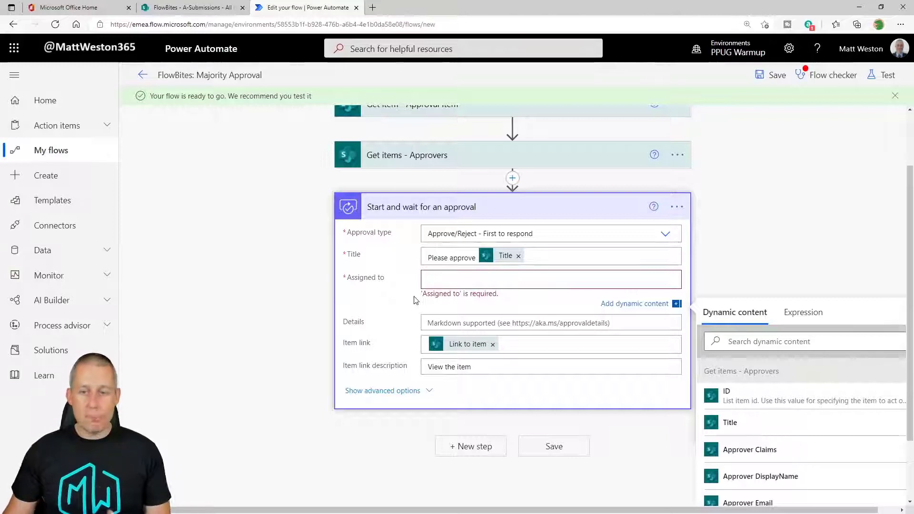
left_click(760, 339)
type("approver")
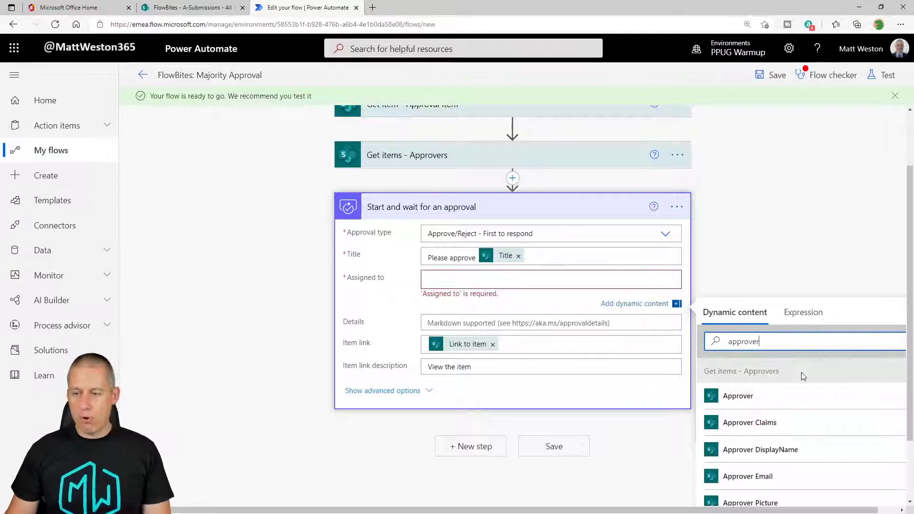
scroll(801, 373, "down", 1)
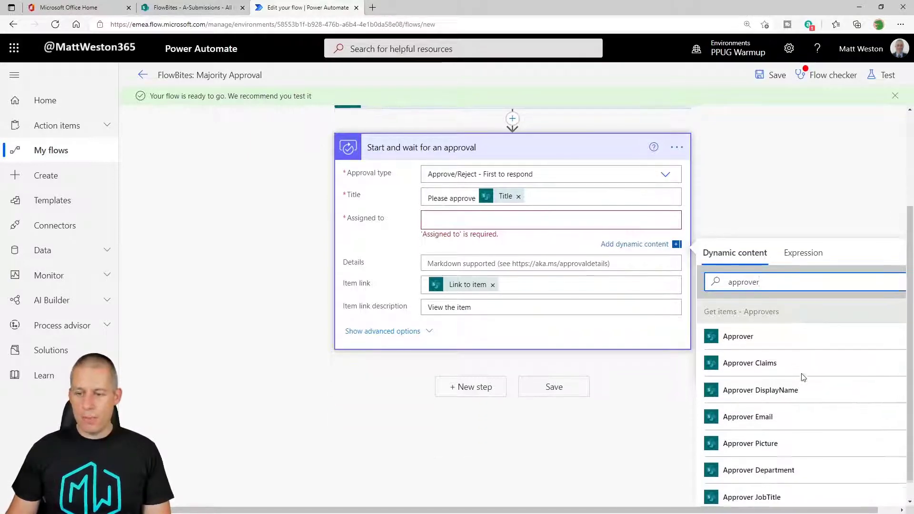
- Assign the approval to Approver Email and rename its loop 'Apply to each - Approver'
left_click(767, 419)
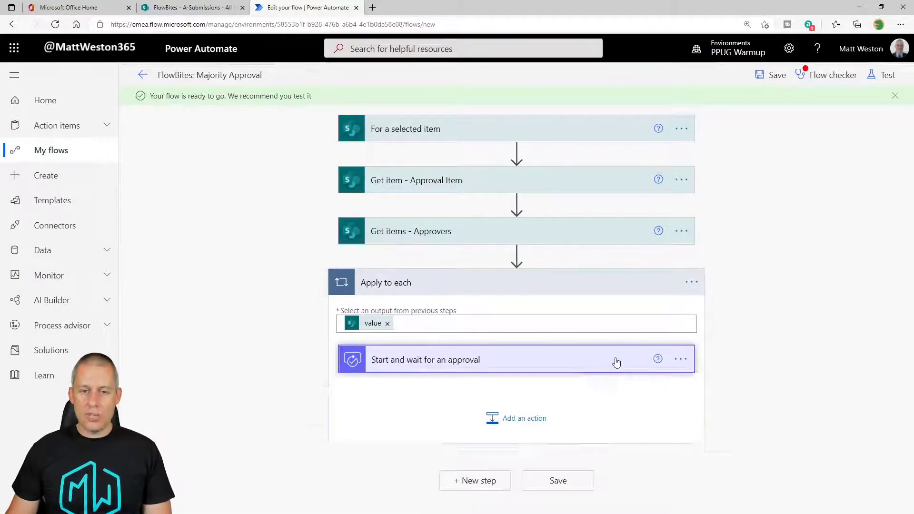
left_click(557, 362)
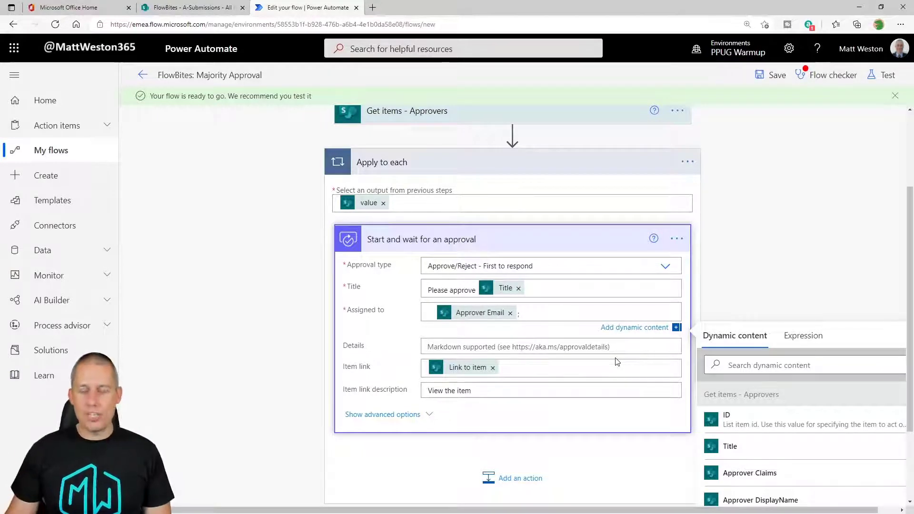
left_click(687, 162)
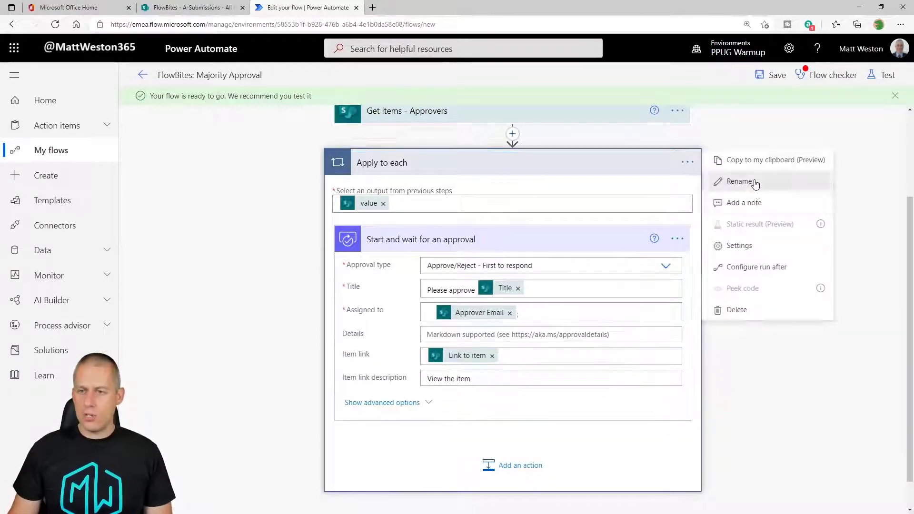
left_click(755, 183)
left_click(490, 162)
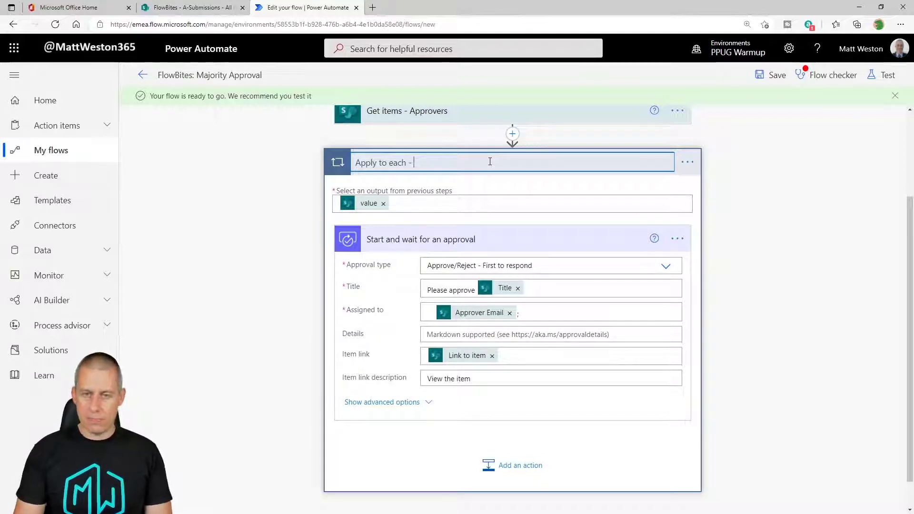
type("- Approver")
key("Return")
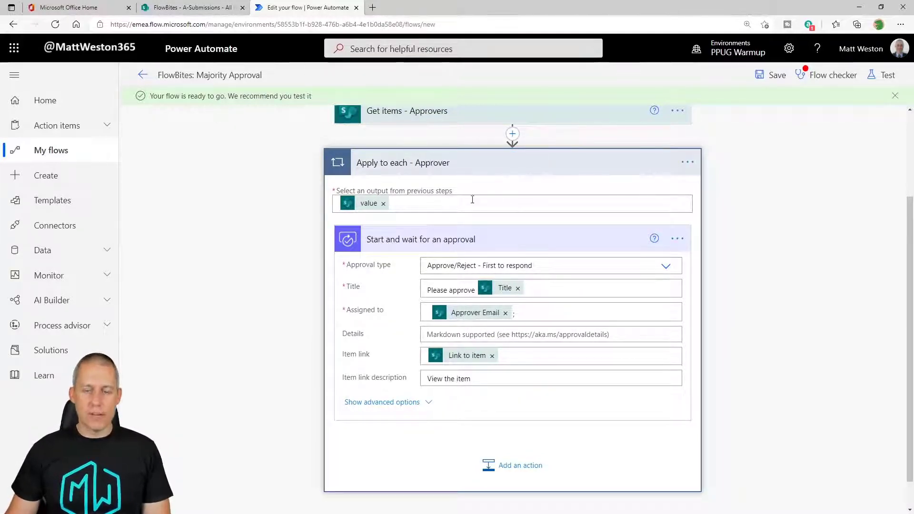
left_click(548, 244)
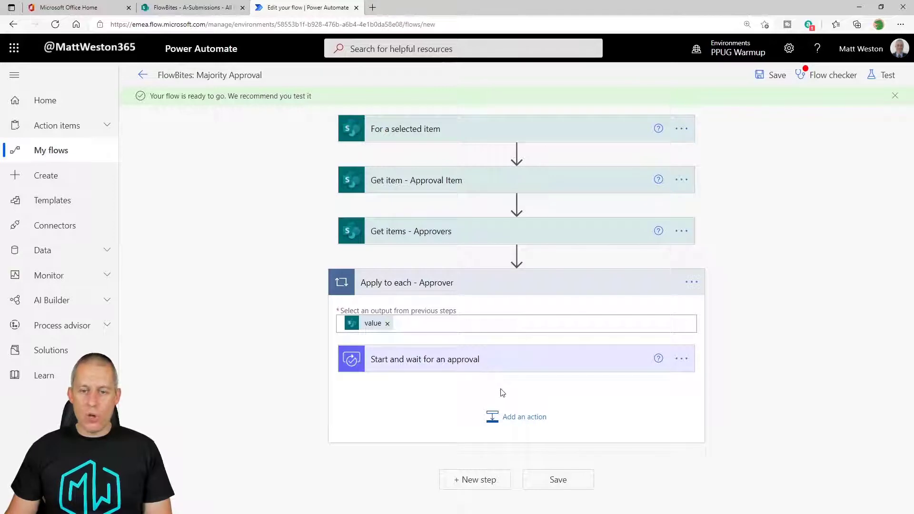
- Add a Condition after the approval inside the loop, renamed 'Condition - Outcome'
left_click(514, 422)
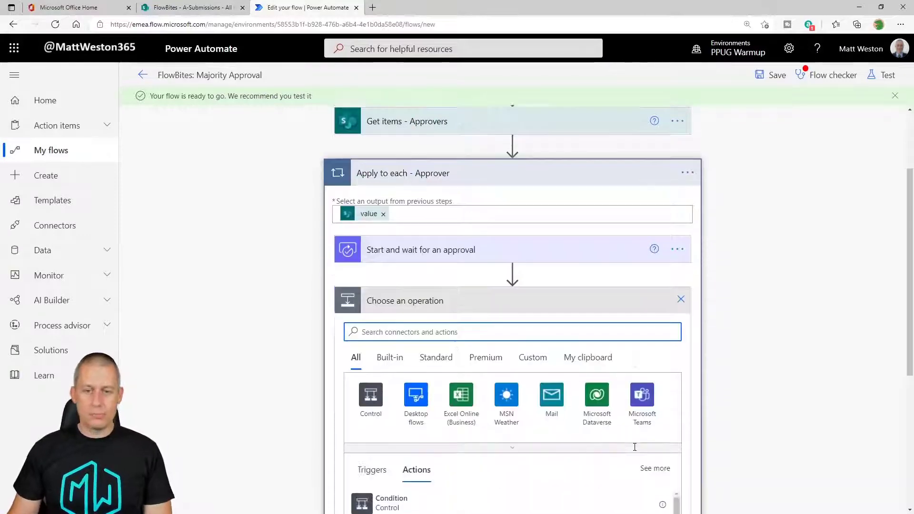
type("condition")
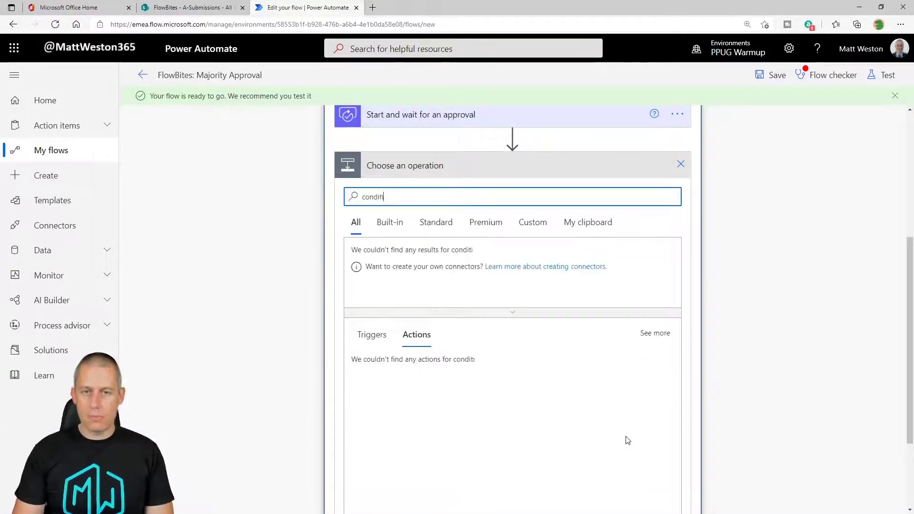
left_click(433, 370)
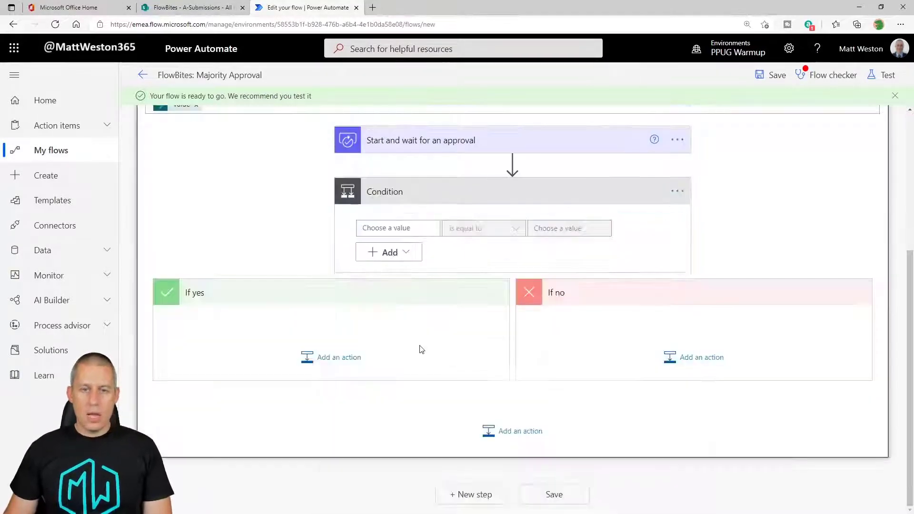
scroll(503, 299, "up", 1)
left_click(677, 251)
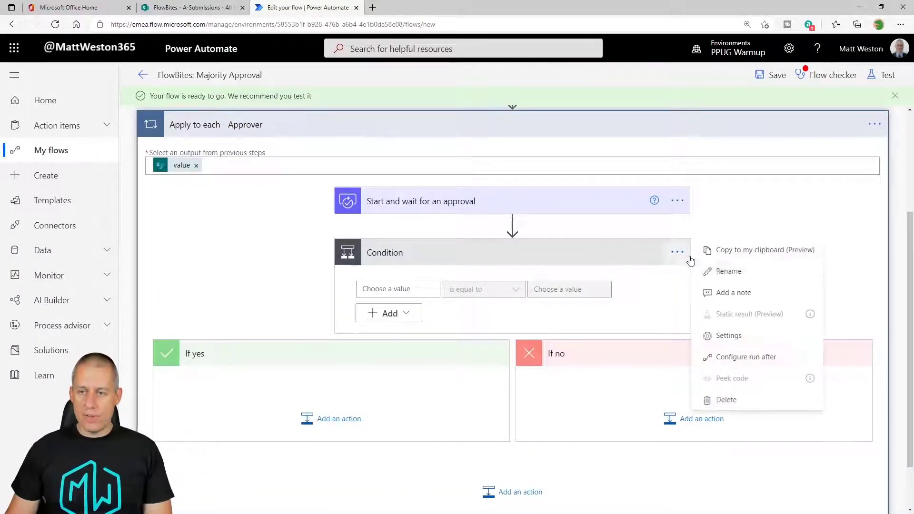
left_click(735, 275)
left_click(500, 252)
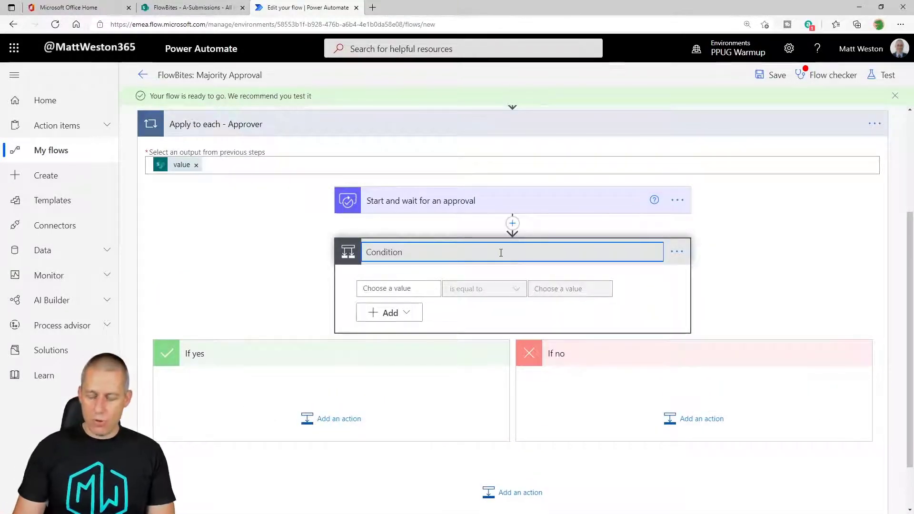
type("- Outcome")
key("Return")
- Make the condition check whether the approval's Outcome is equal to 'Approve'
left_click(402, 289)
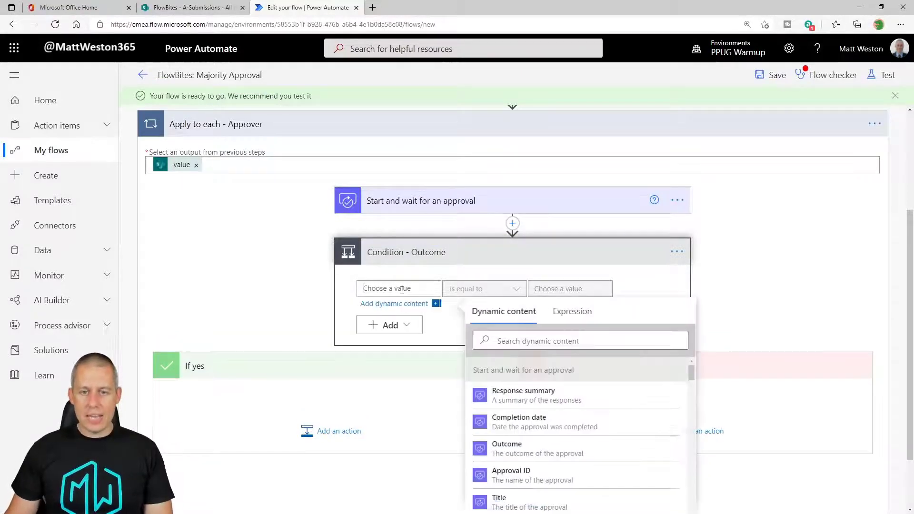
left_click(571, 451)
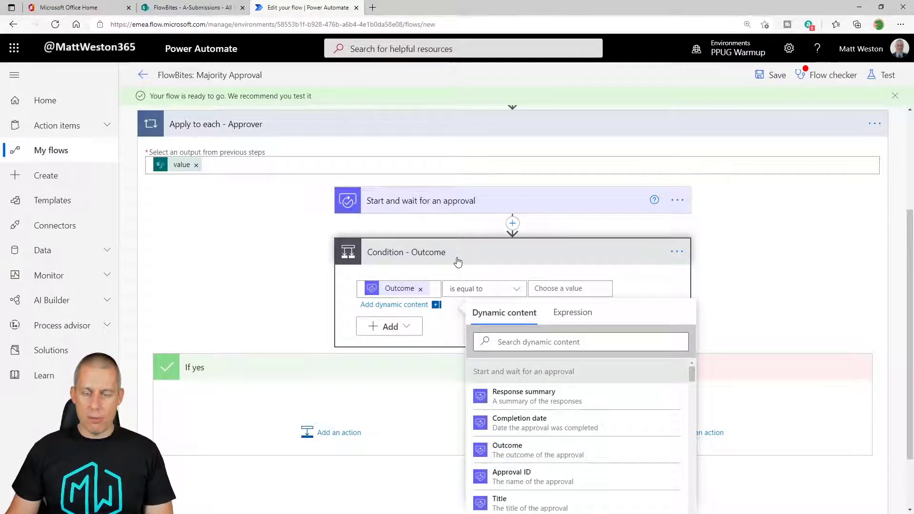
left_click(584, 288)
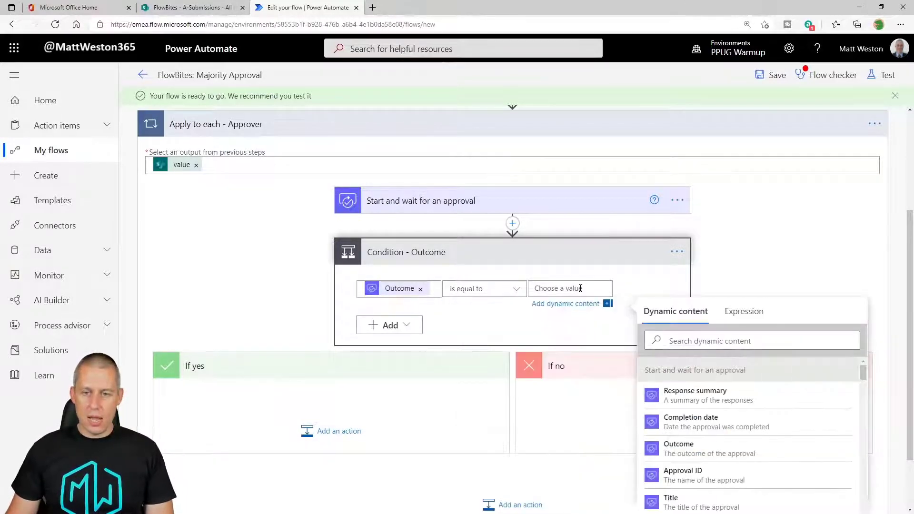
type("Approve")
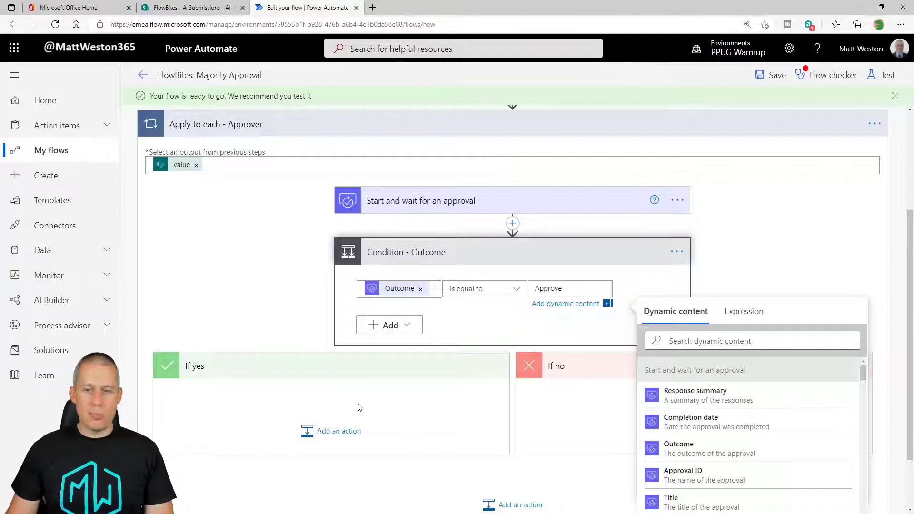
left_click(769, 257)
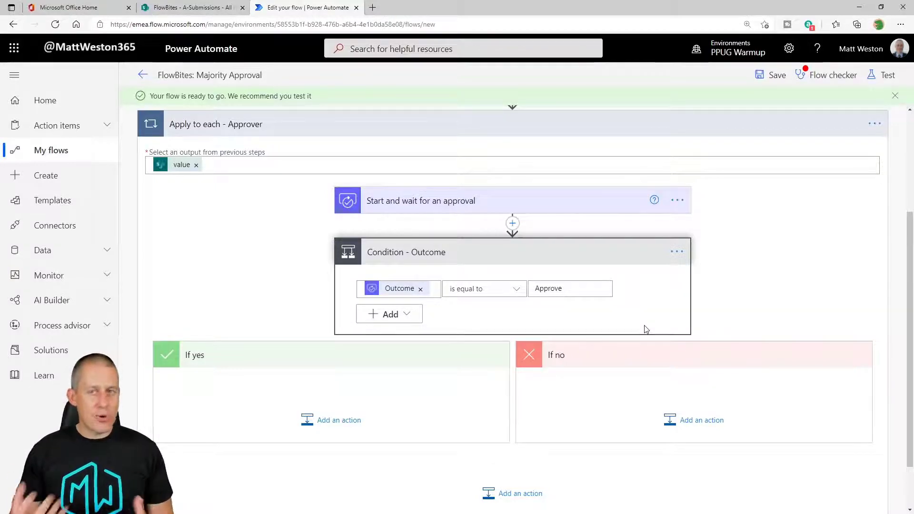
- Insert an Initialize variable action directly after the trigger
left_click(516, 253)
scroll(528, 259, "up", 2)
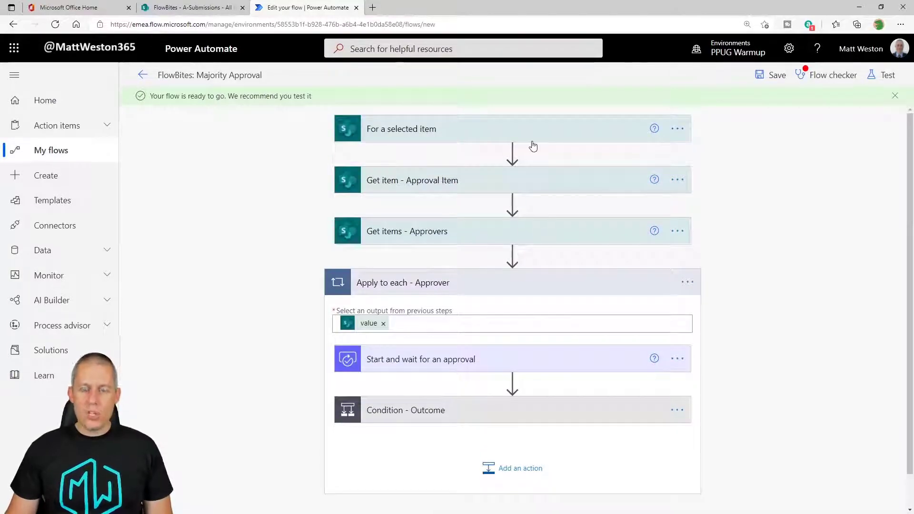
left_click(512, 153)
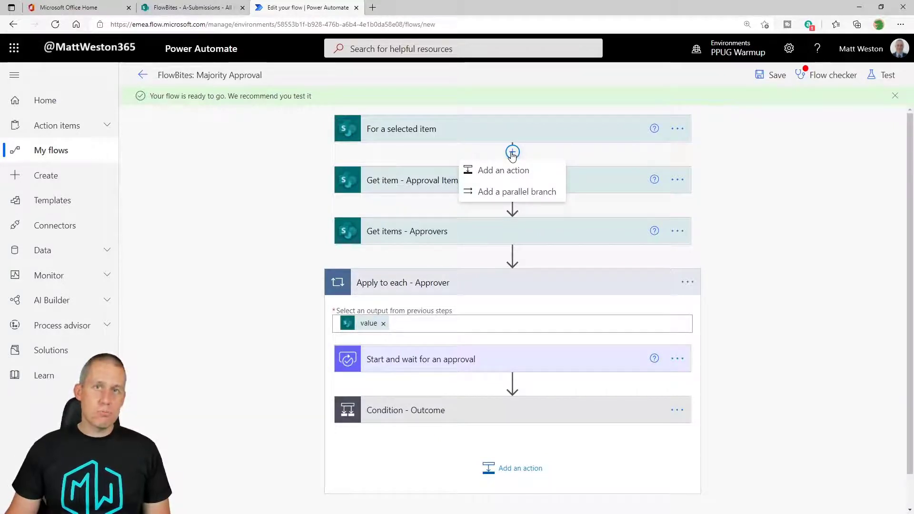
left_click(499, 170)
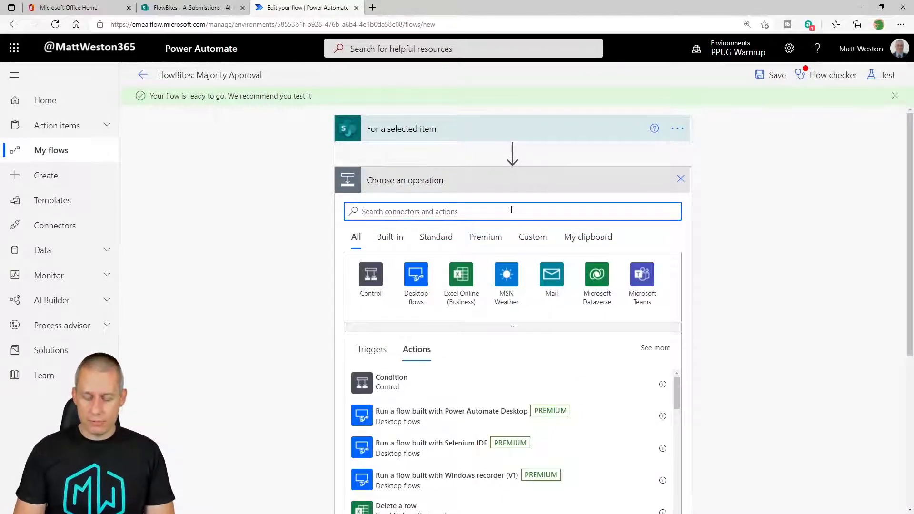
type("initi")
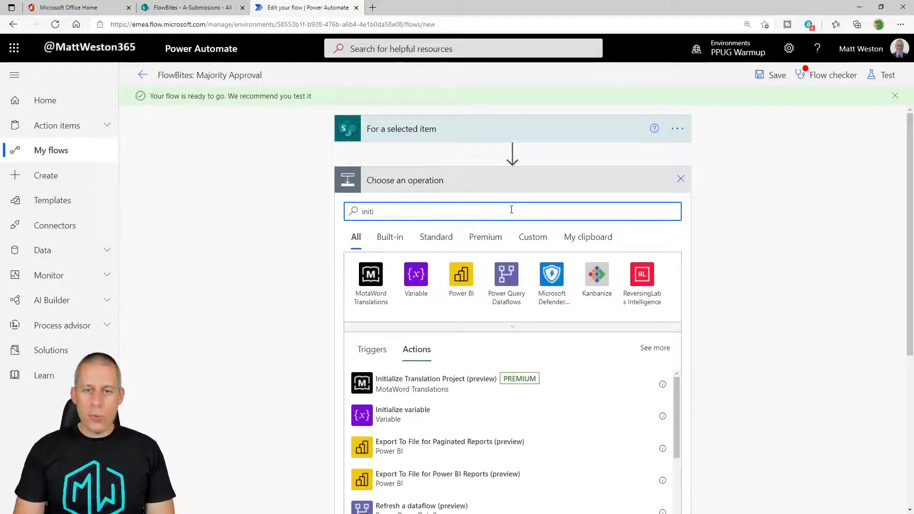
left_click(411, 417)
- Name the variable 'Approve Count' and title the step 'Initialize variable - Approve Count'
left_click(513, 215)
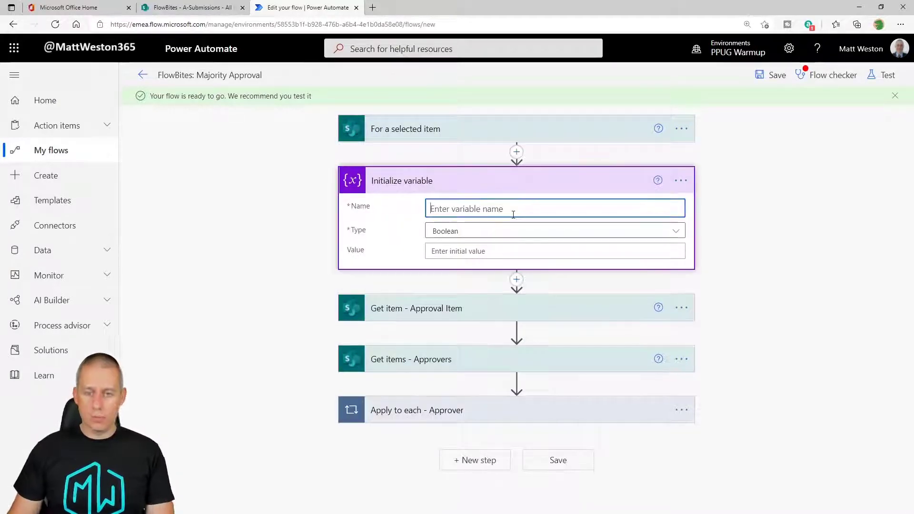
type("Approv")
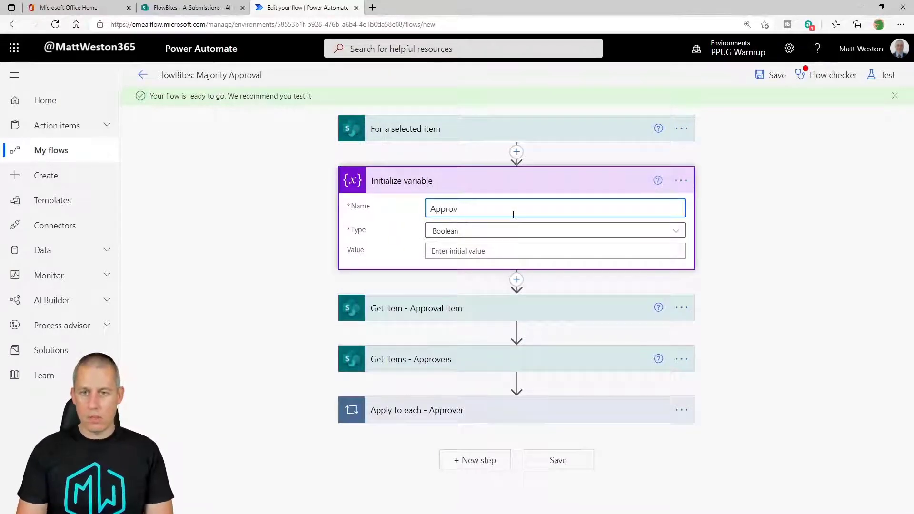
type("Count")
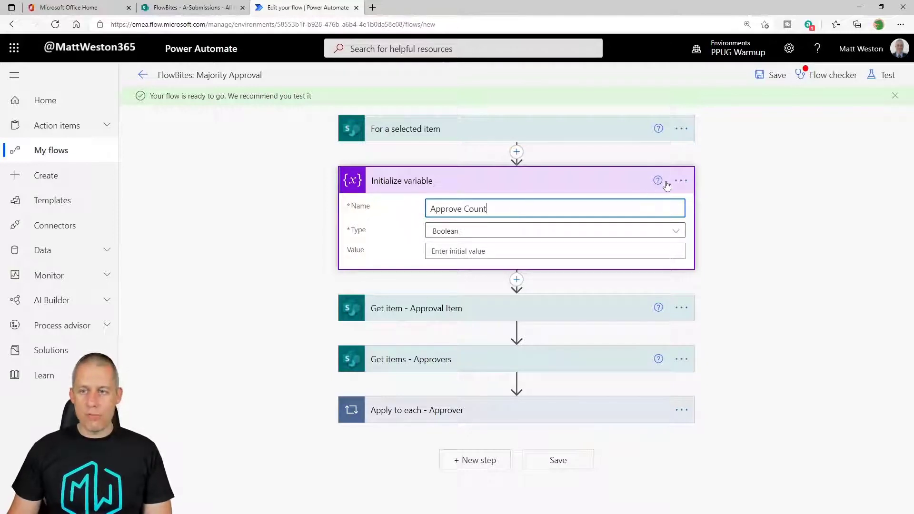
left_click(681, 181)
left_click(728, 200)
left_click(539, 178)
type("- Approve Count")
key("Return")
- Set Approve Count's type to Integer with a starting value of 0
left_click(471, 236)
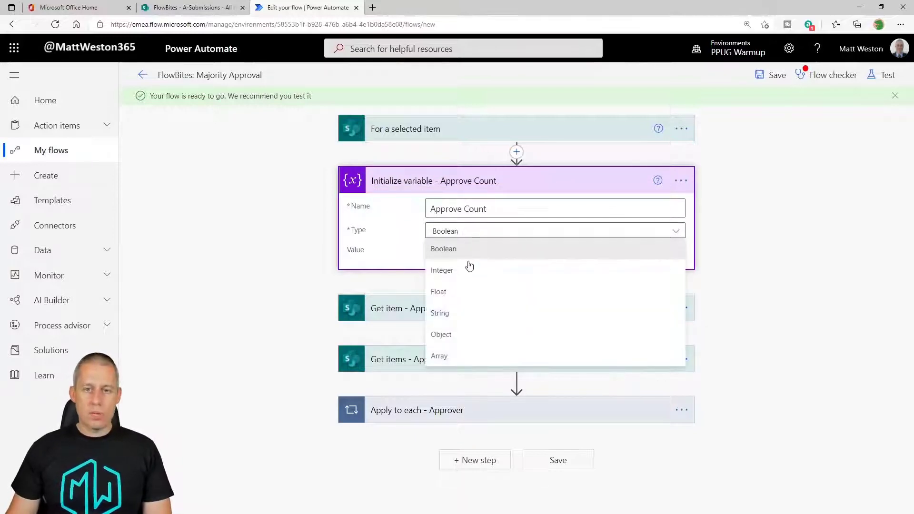
left_click(466, 270)
left_click(468, 250)
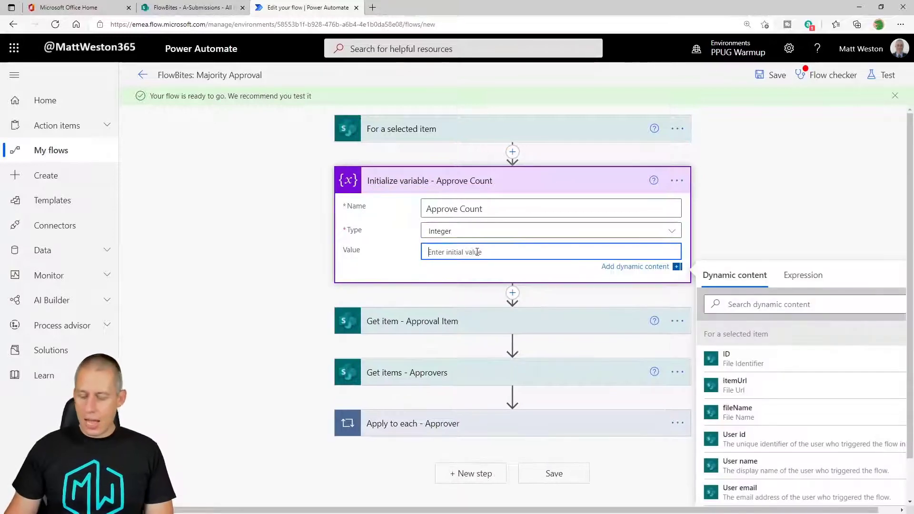
type("0")
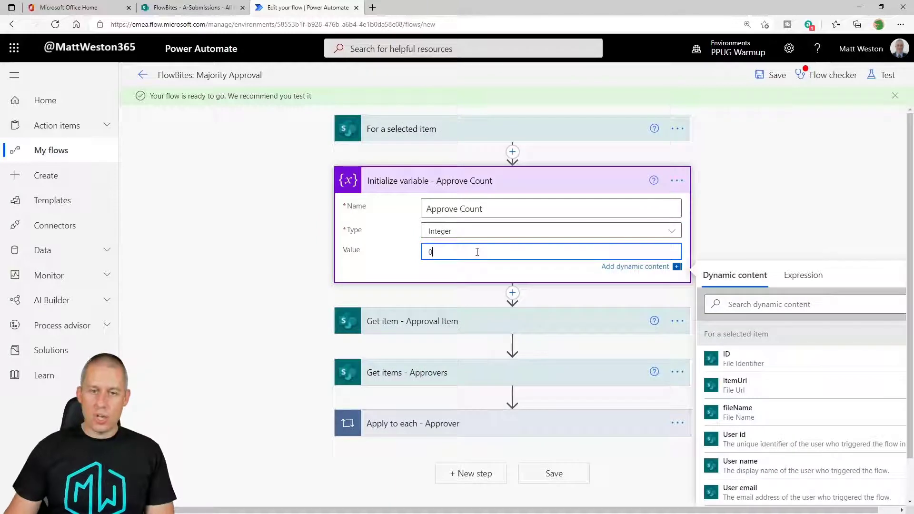
left_click(731, 198)
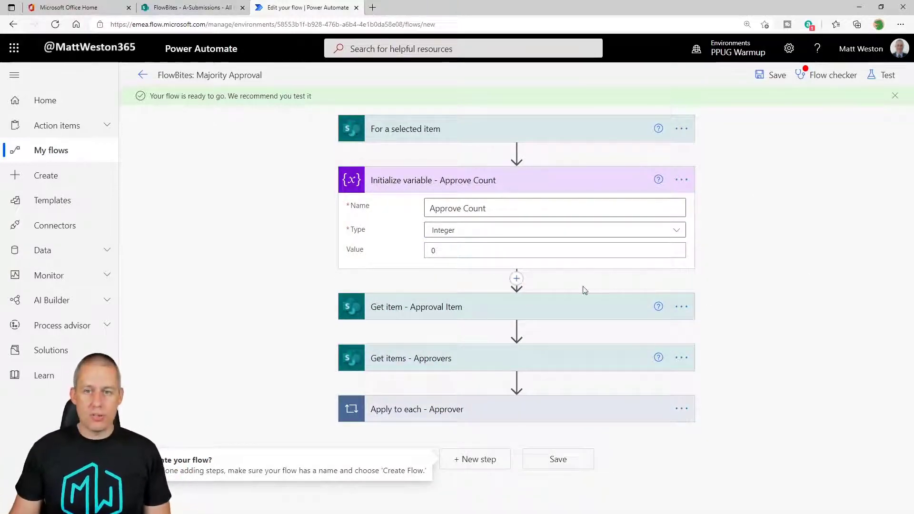
left_click(517, 279)
- Add another Initialize variable action below Approve Count, titled for Reject Count
left_click(519, 295)
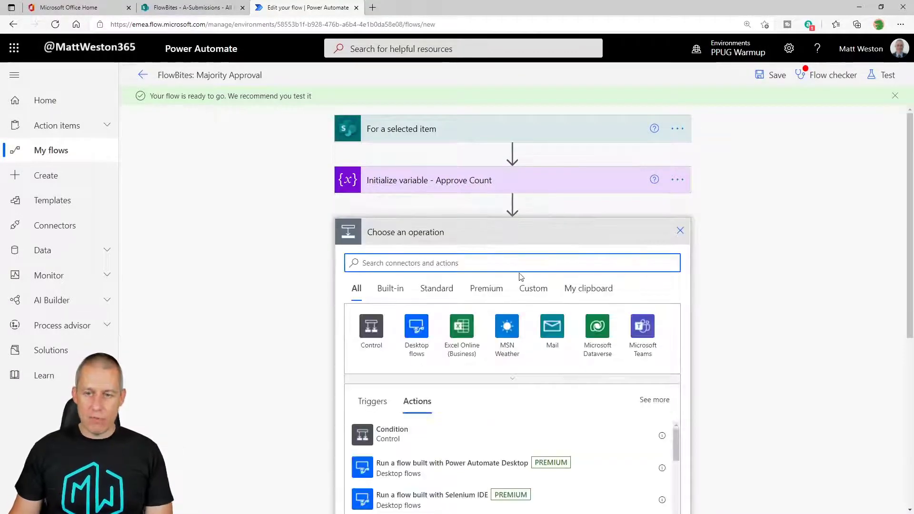
type("initial")
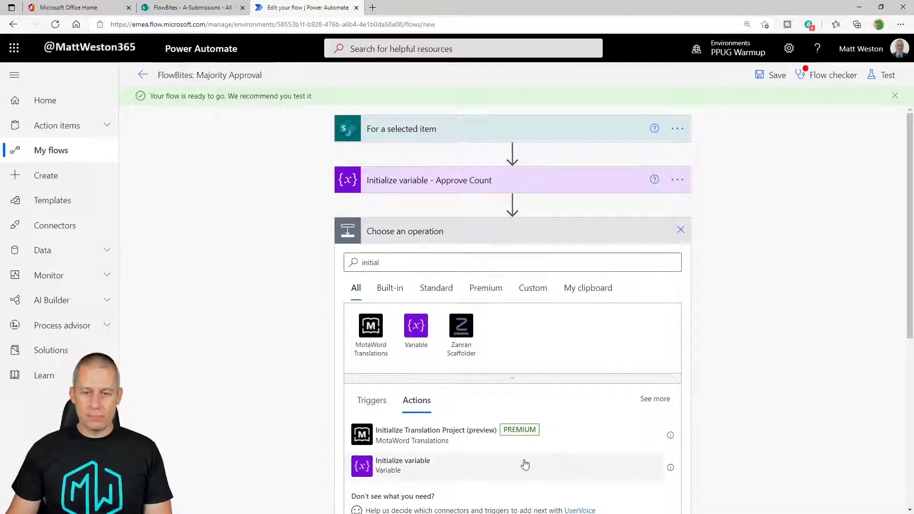
left_click(524, 465)
left_click(676, 232)
left_click(728, 251)
left_click(537, 233)
type("- Reject Count")
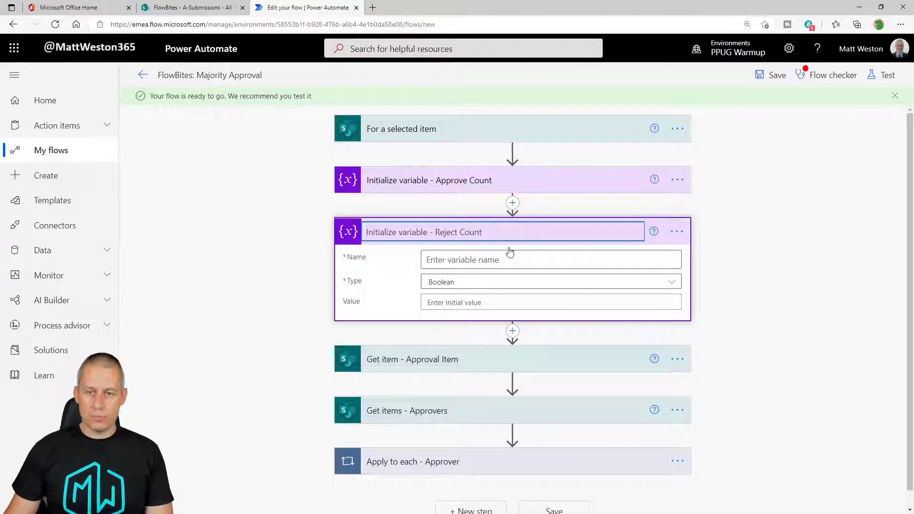
- Name the variable 'Reject Count', type Integer, with value 0
left_click(488, 260)
type("Reject Count")
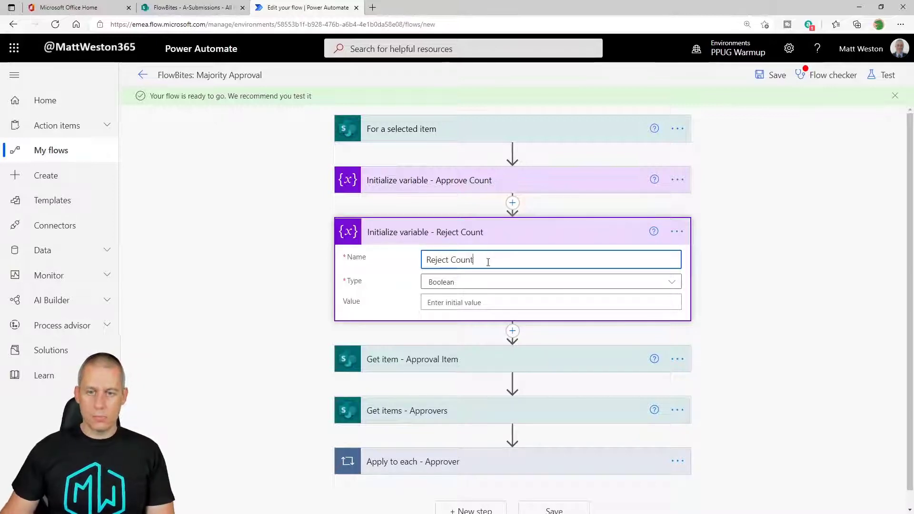
left_click(485, 282)
left_click(461, 320)
left_click(471, 300)
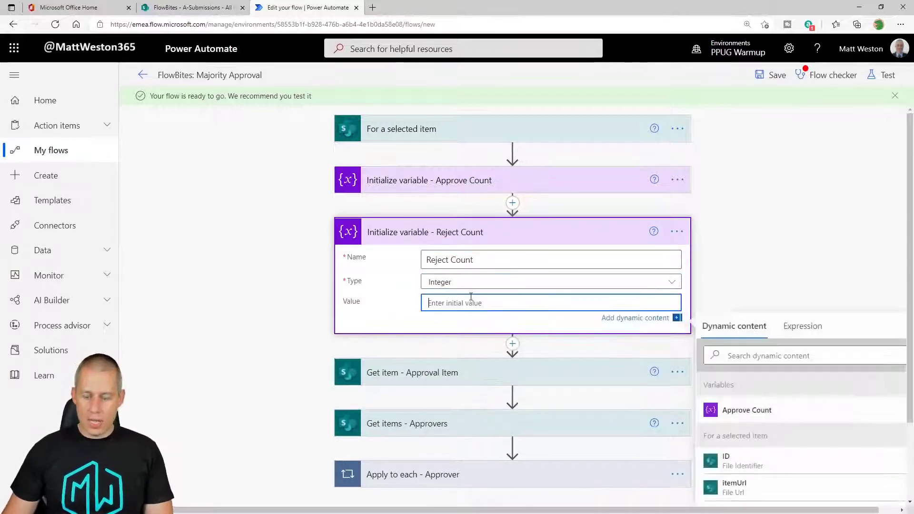
type("0")
left_click(816, 253)
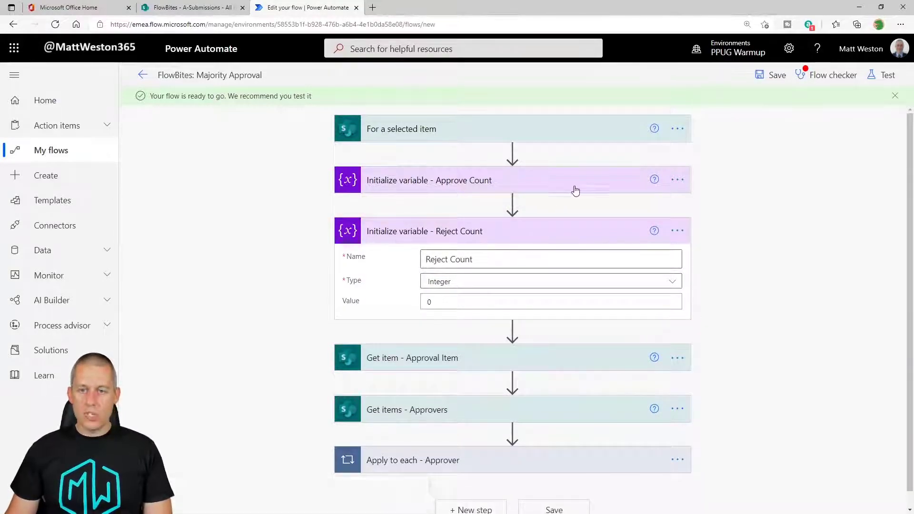
left_click(588, 190)
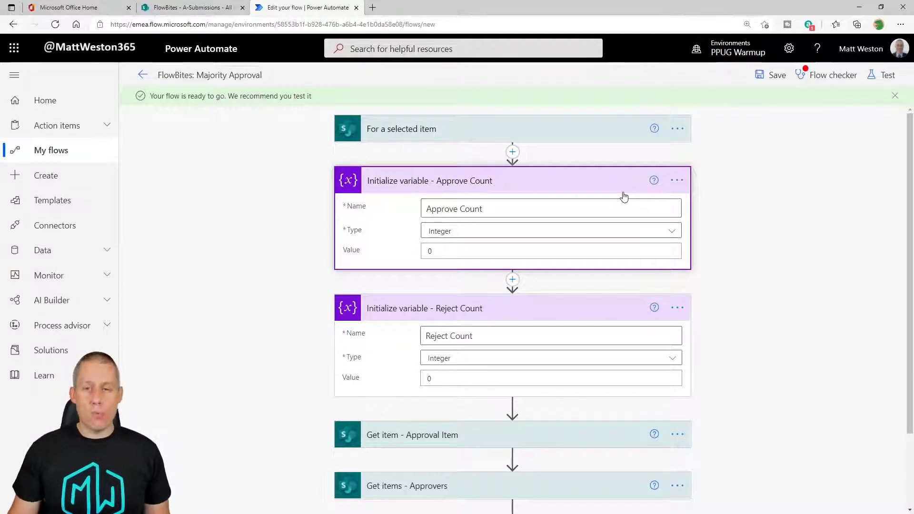
- Collapse both variable steps and expand the approver loop and Condition - Outcome branches
left_click(603, 190)
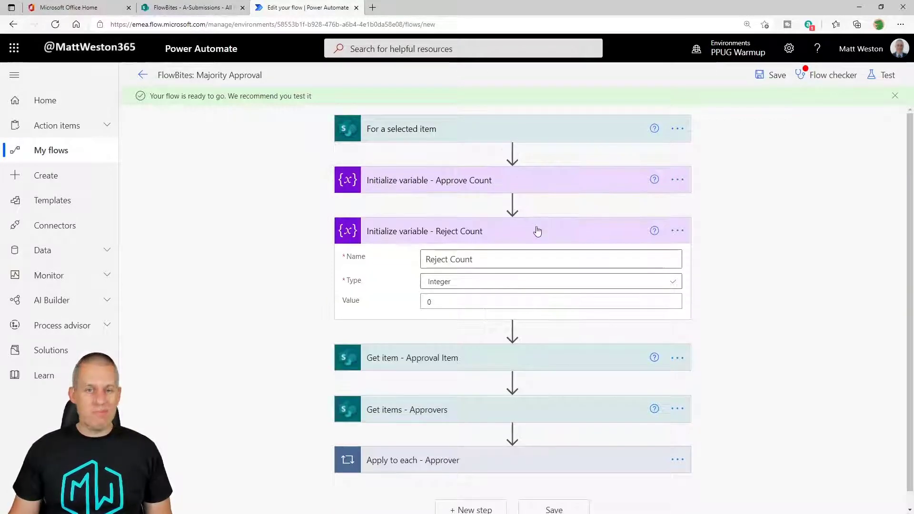
left_click(537, 230)
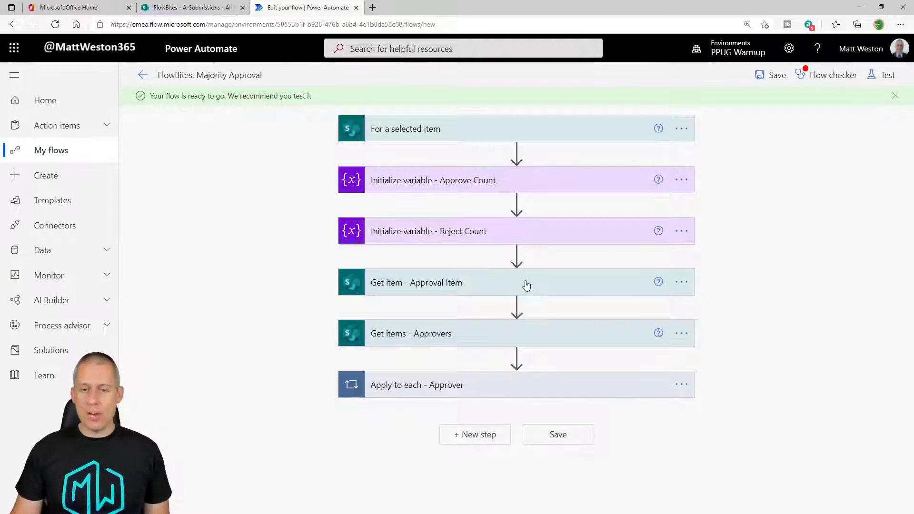
left_click(608, 383)
scroll(724, 351, "down", 3)
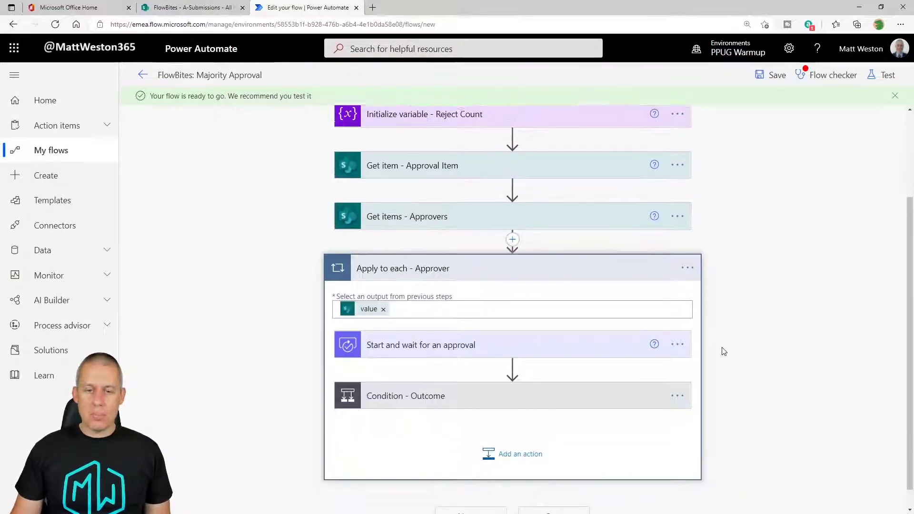
left_click(428, 391)
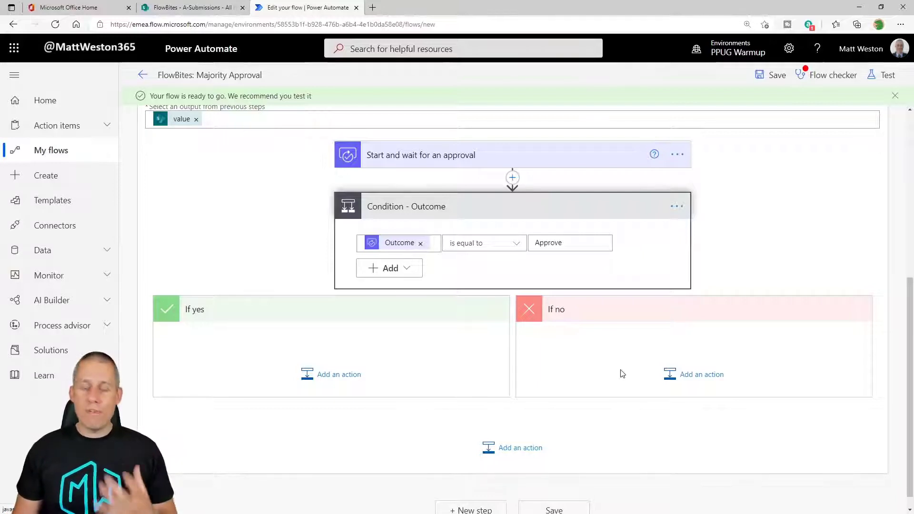
- Add an Increment variable action in If yes that raises Approve Count by 1
left_click(339, 382)
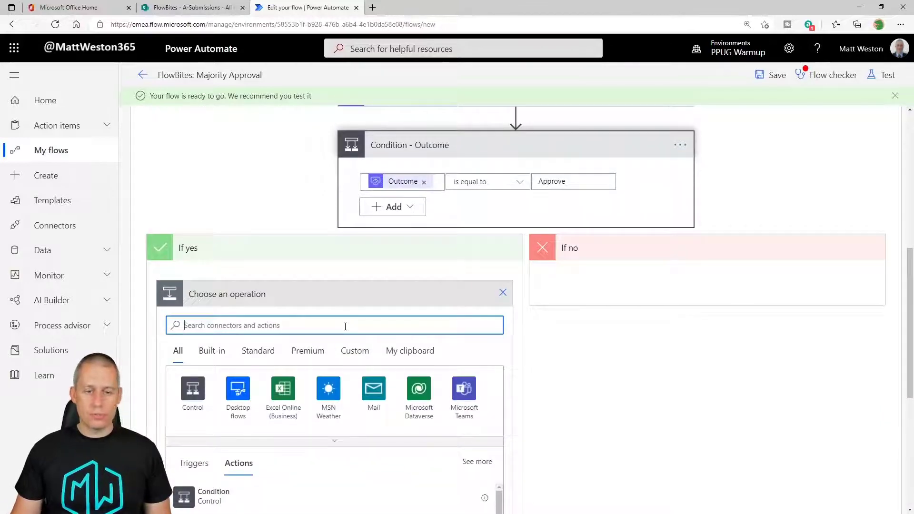
type("vari")
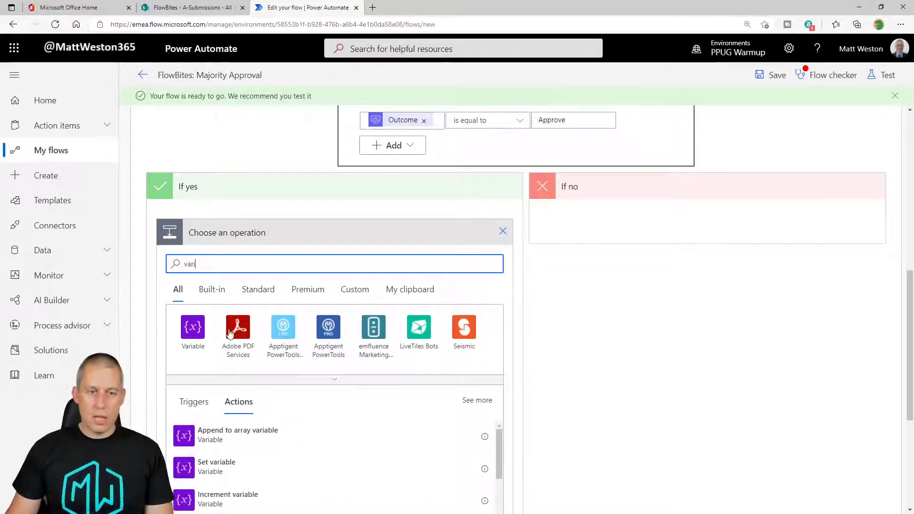
left_click(192, 329)
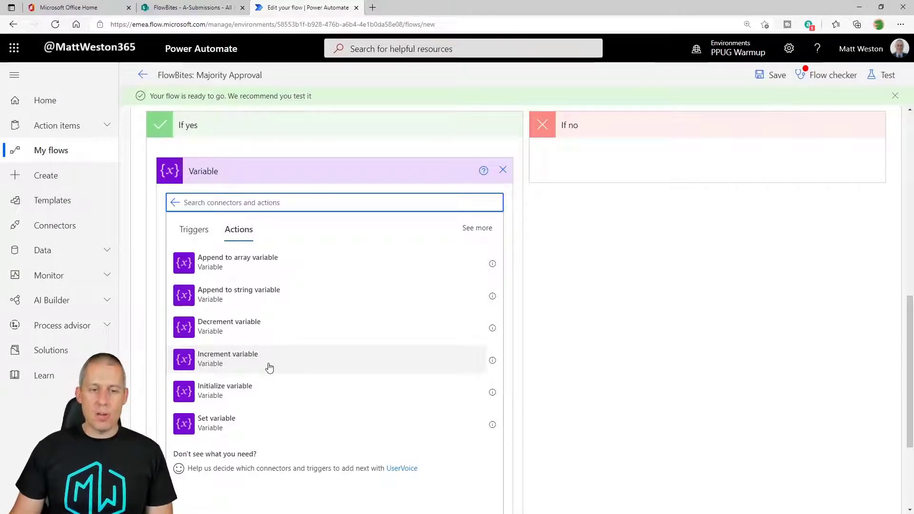
left_click(296, 363)
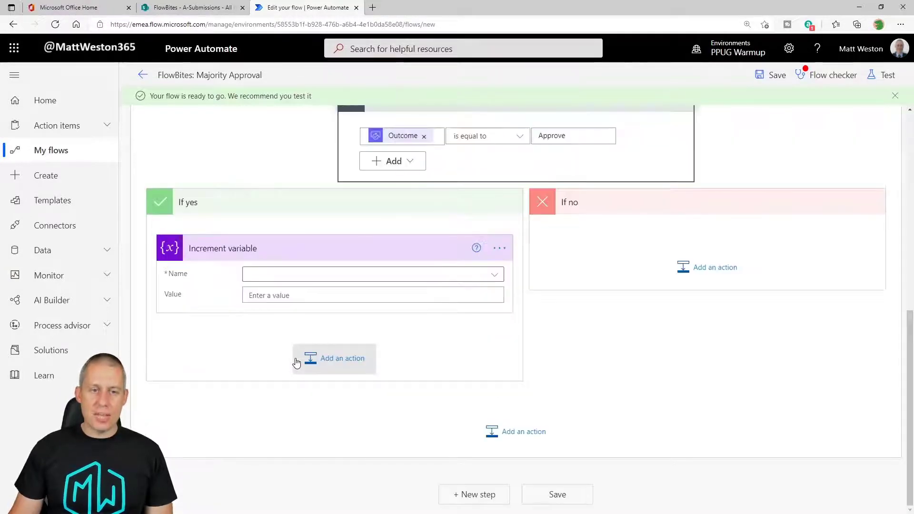
left_click(391, 274)
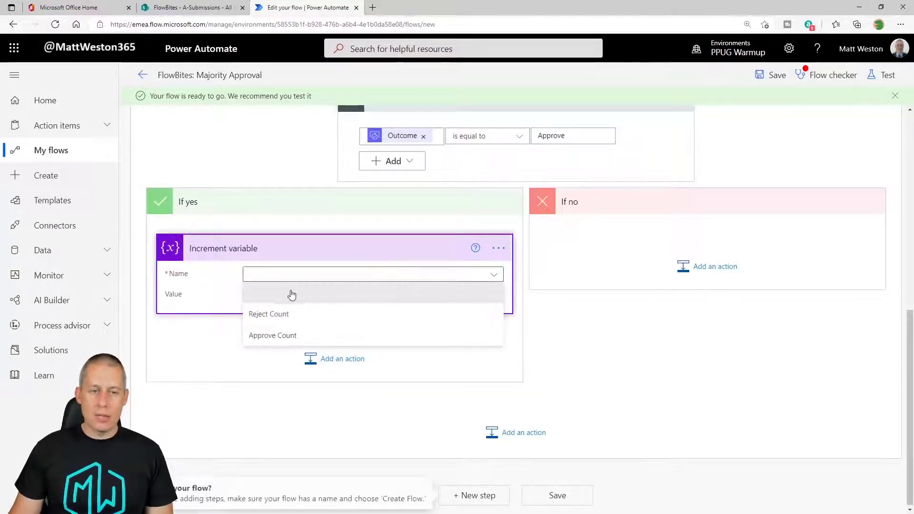
left_click(286, 338)
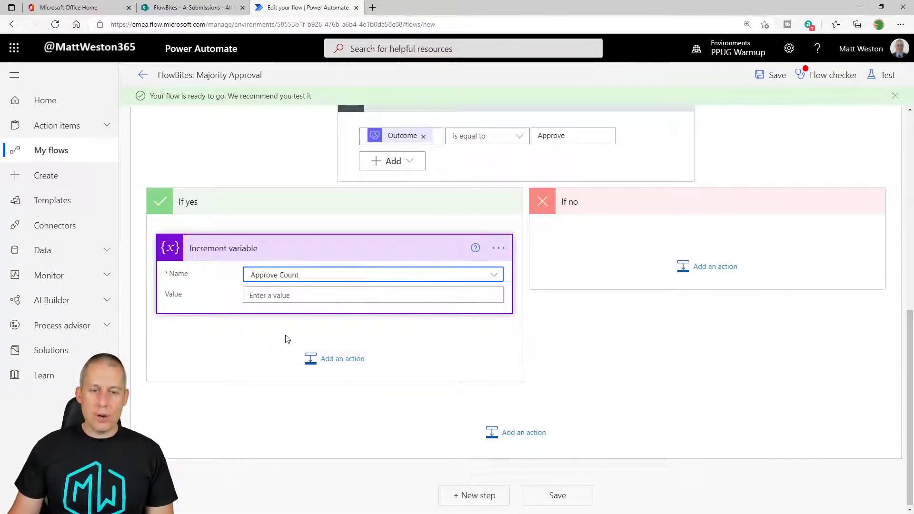
left_click(302, 294)
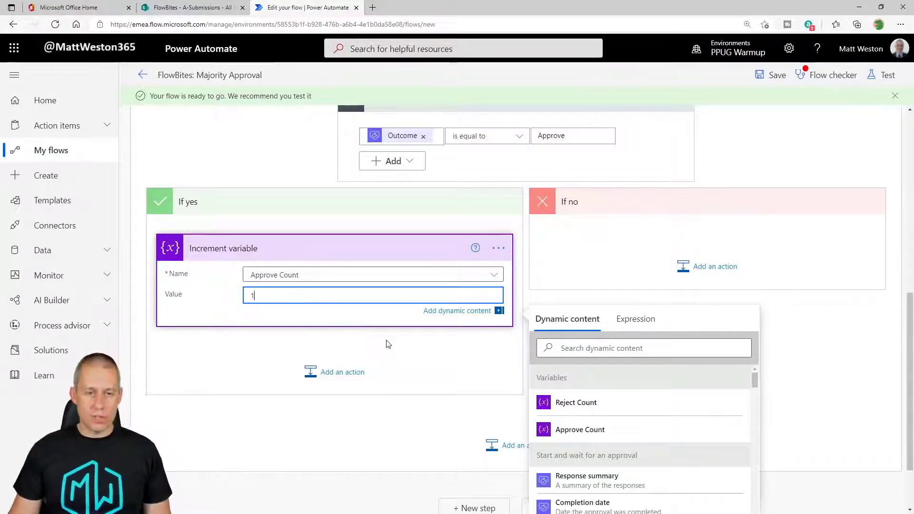
- Rename the If yes step 'Increment variable - Approve Count'
left_click(498, 249)
left_click(532, 266)
left_click(342, 249)
type("- ")
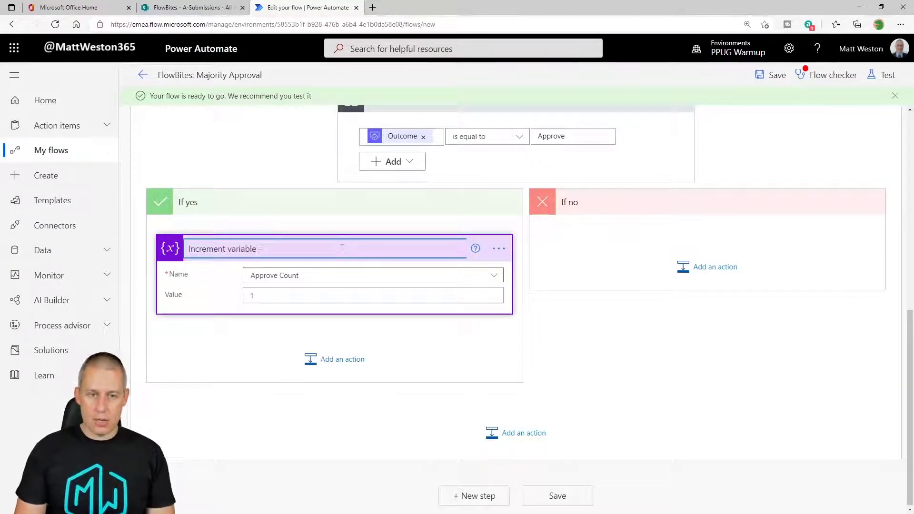
type("Approve Count")
key("Return")
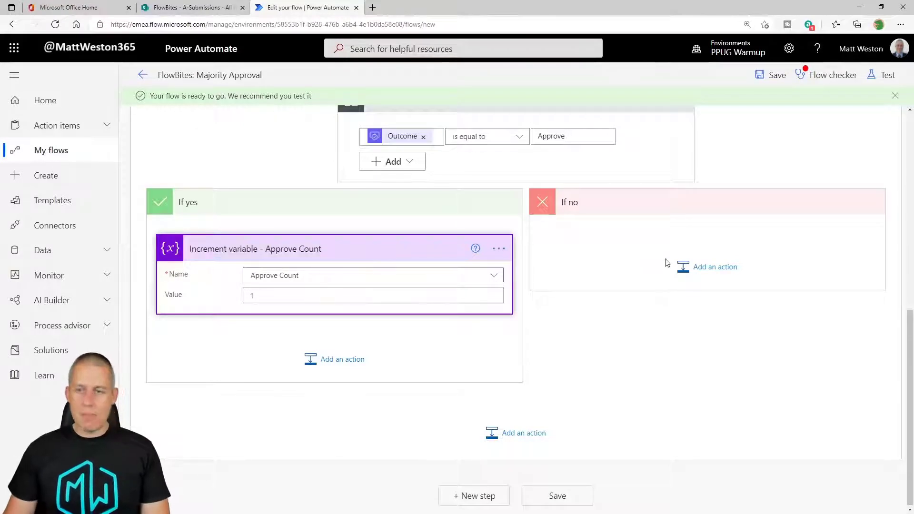
- Add an Increment variable action in If no that raises Reject Count by 1
left_click(700, 267)
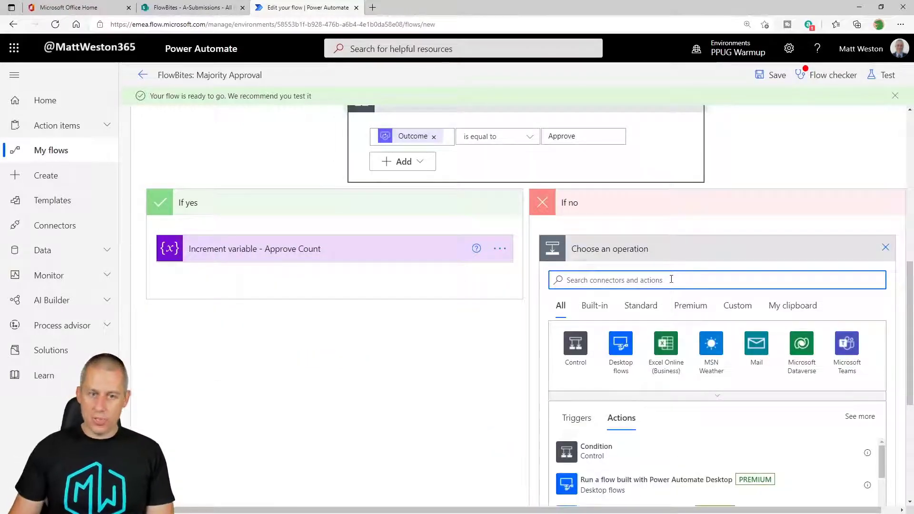
type("Incremem")
type("t")
key("BackSpace")
key("BackSpace")
type("nt")
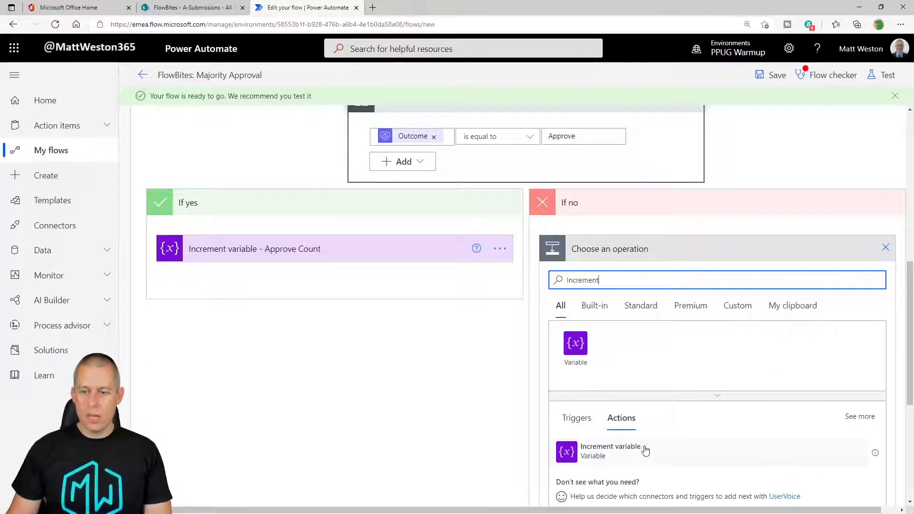
left_click(642, 450)
left_click(785, 279)
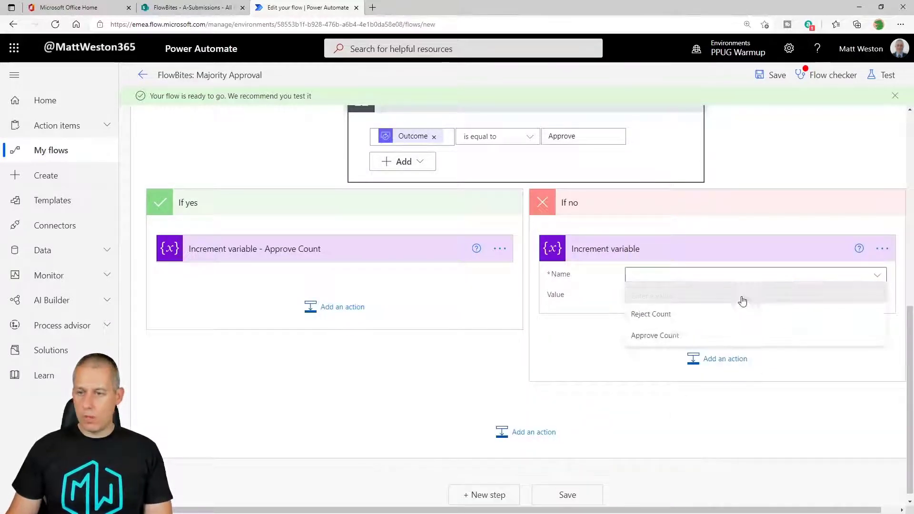
left_click(690, 318)
left_click(765, 297)
type("1")
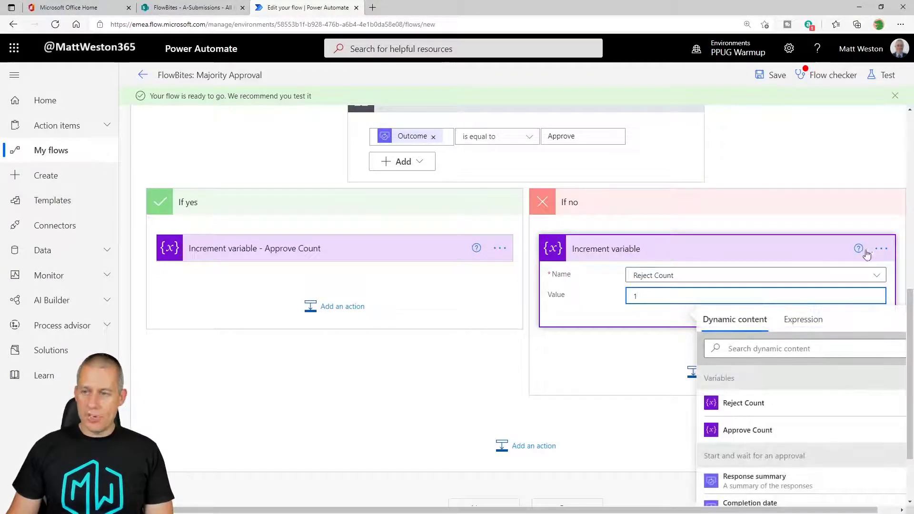
left_click(877, 250)
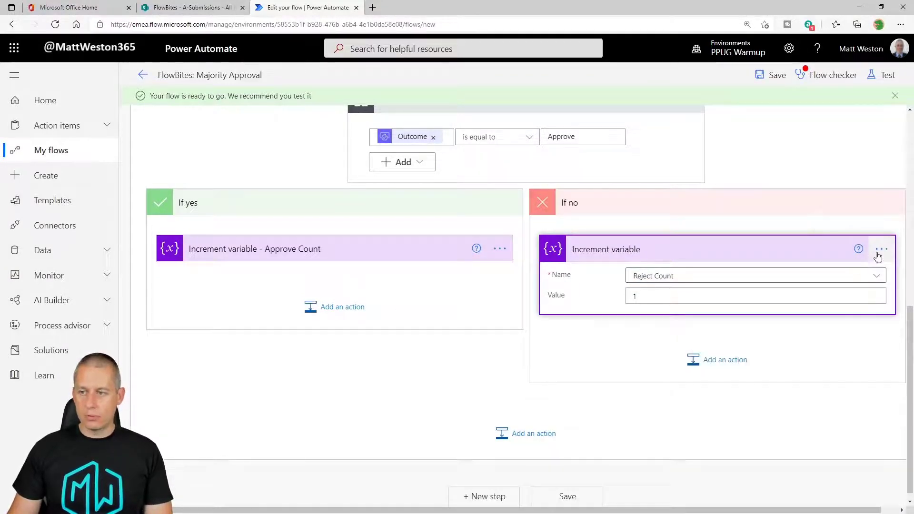
- Rename the If no step 'Increment variable - Reject Count'
left_click(881, 249)
left_click(795, 271)
left_click(721, 251)
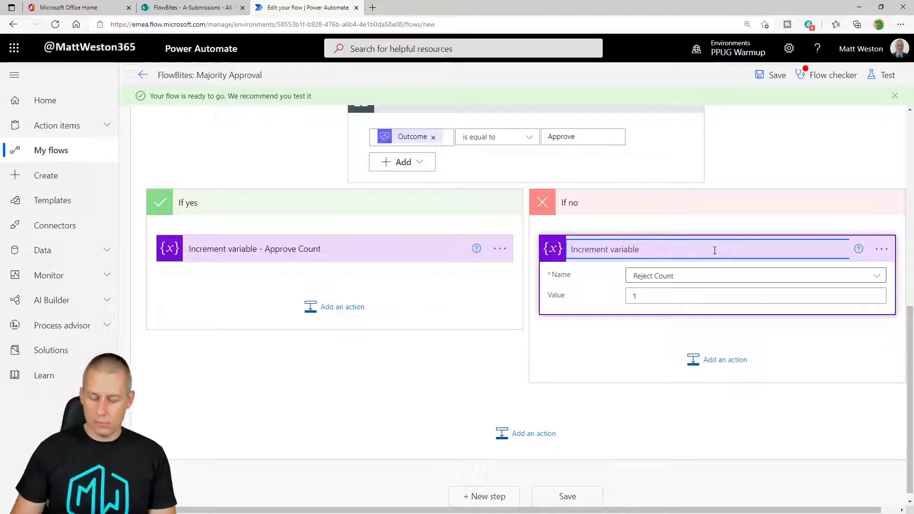
type("- Reject Count")
key("Return")
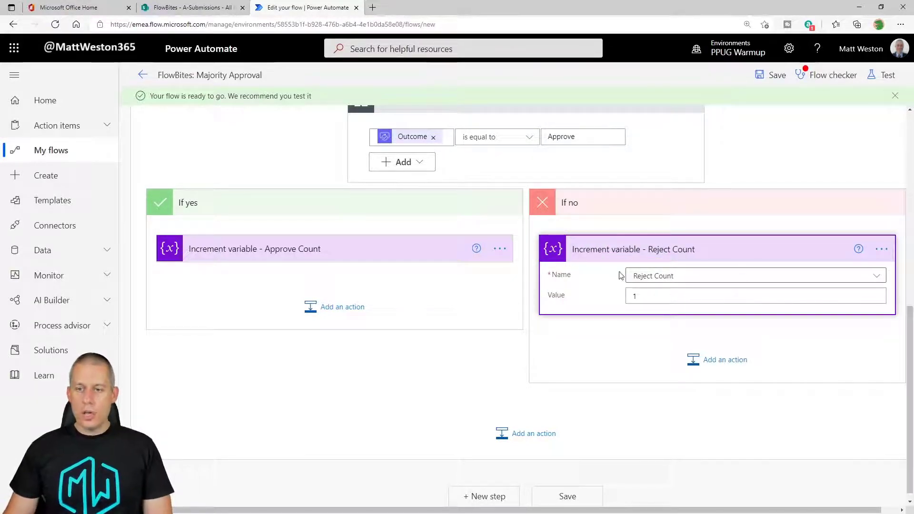
left_click(443, 248)
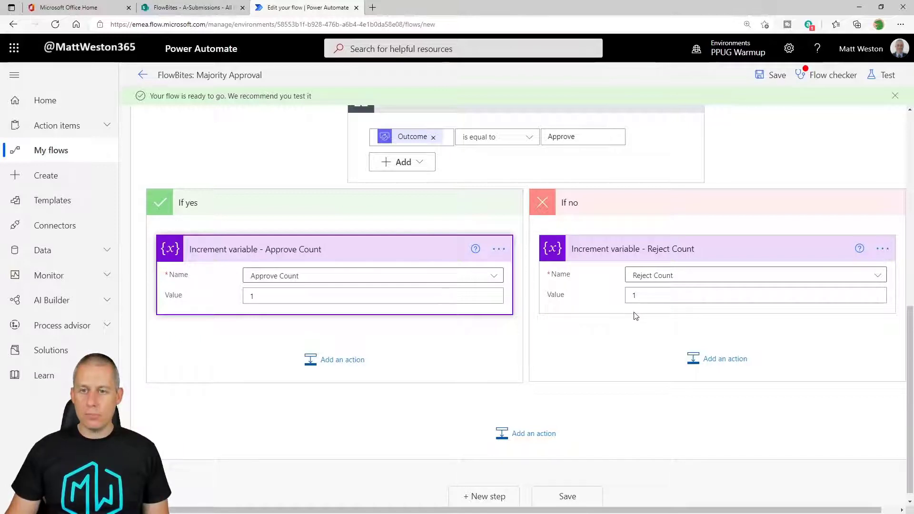
- Collapse the existing Condition and loop cards, then add a Control Condition after Apply to each - Approver
scroll(635, 316, "up", 3)
left_click(561, 224)
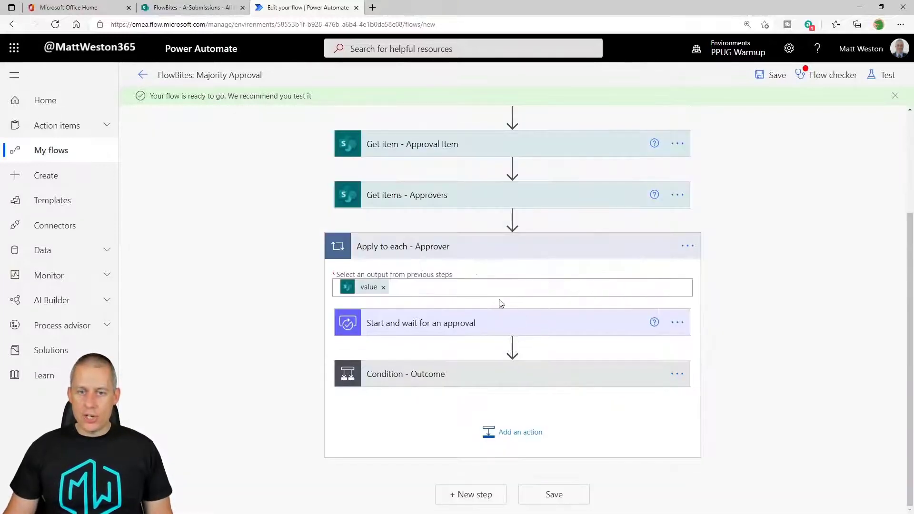
left_click(500, 244)
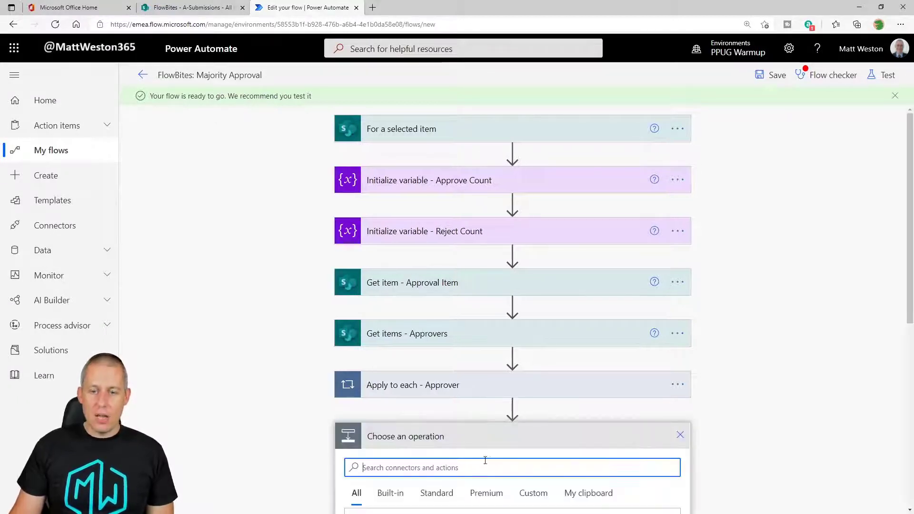
type("condition")
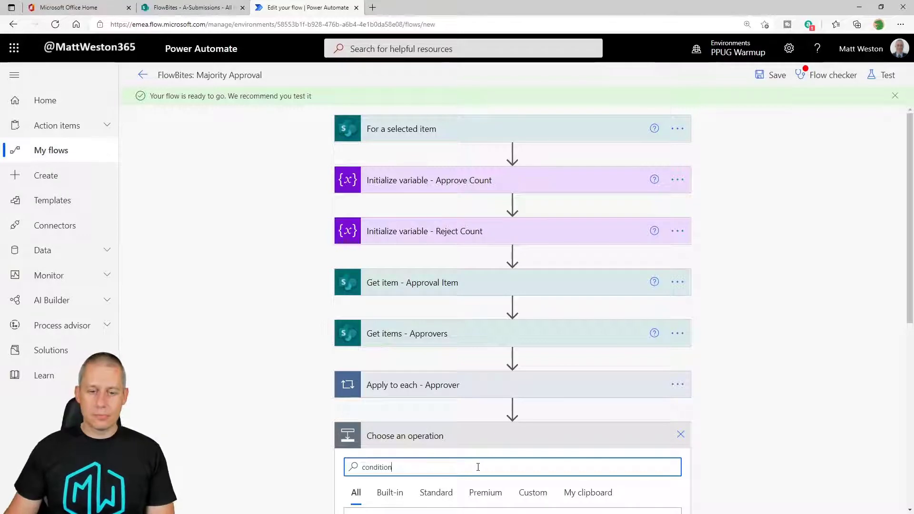
scroll(566, 352, "down", 5)
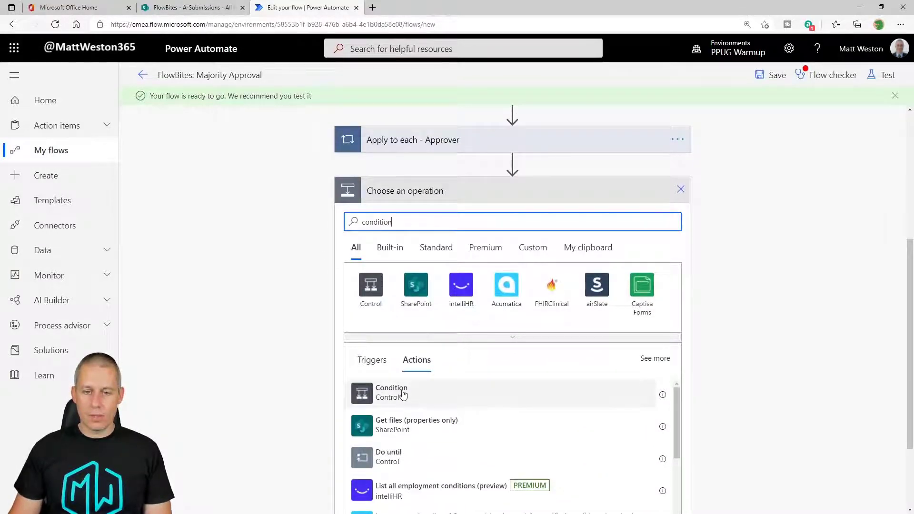
left_click(425, 396)
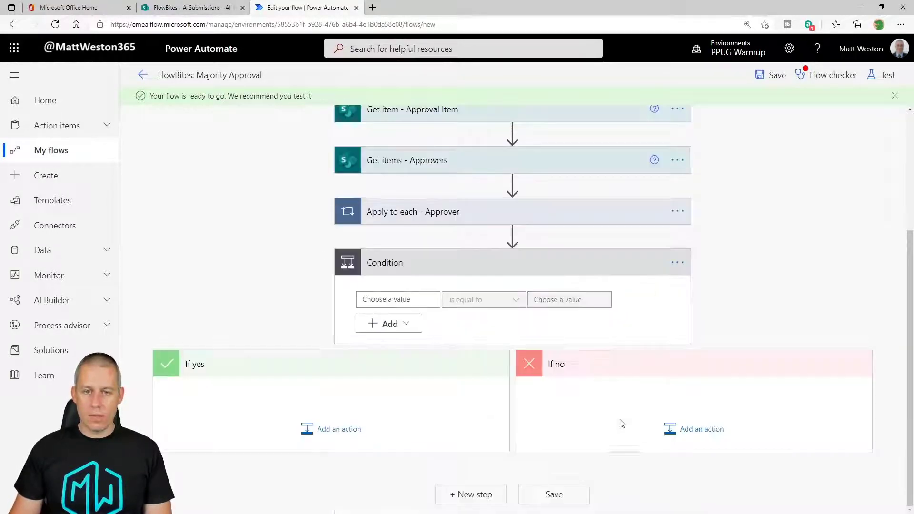
- Set the new condition to Approve Count is greater than Reject Count
left_click(423, 303)
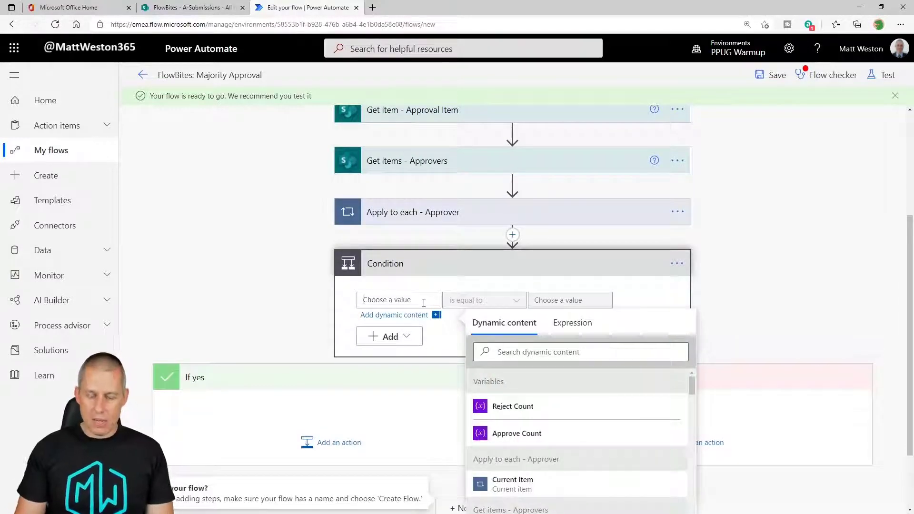
left_click(538, 434)
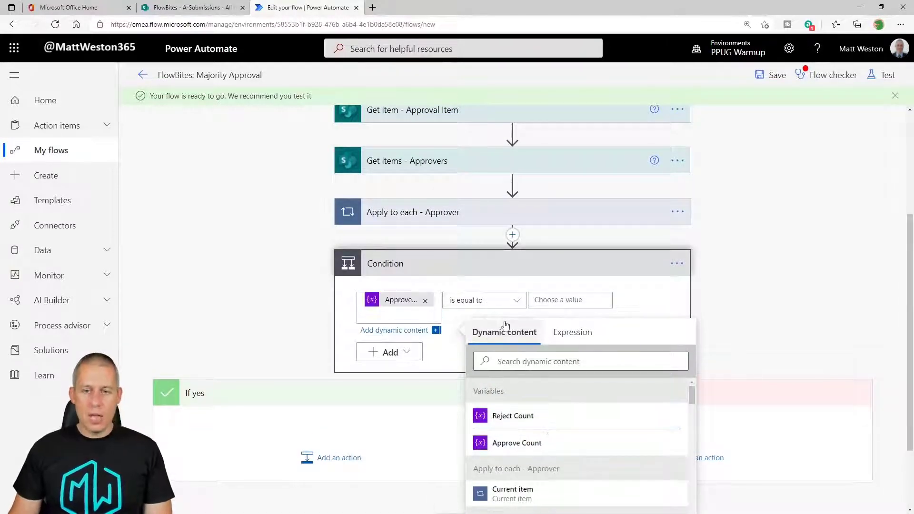
left_click(506, 300)
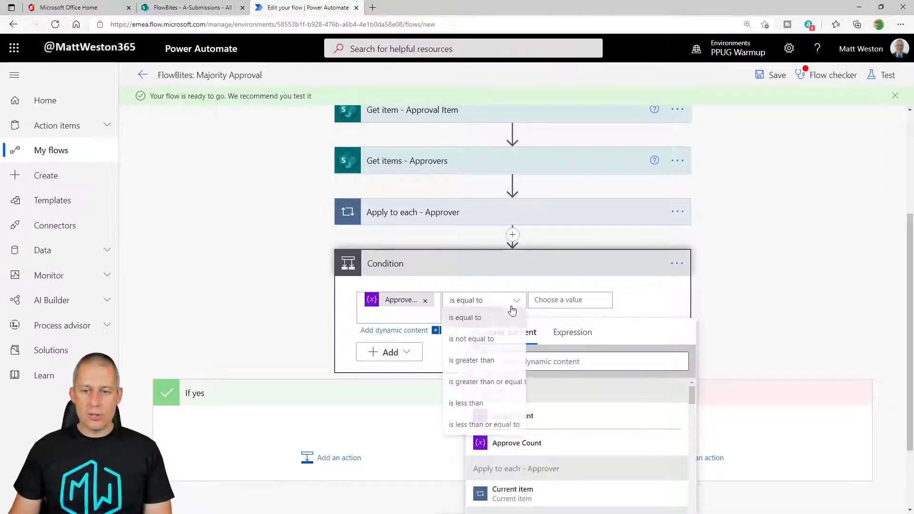
left_click(505, 369)
left_click(592, 300)
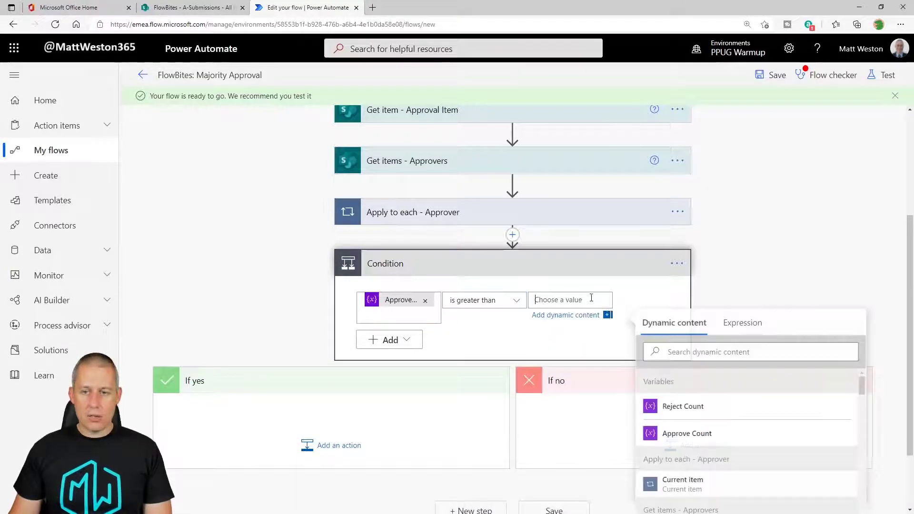
left_click(698, 406)
left_click(637, 322)
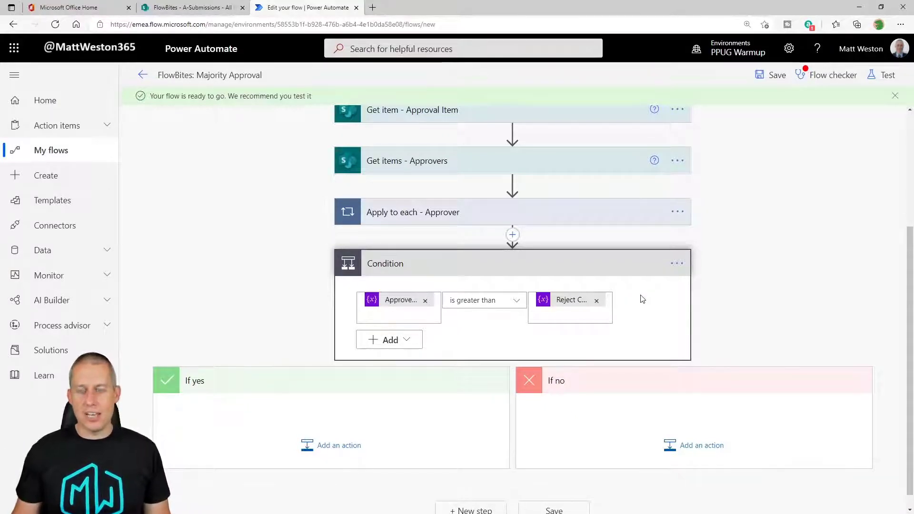
- Rename the condition step to 'Condition - Majority'
left_click(677, 263)
left_click(721, 283)
left_click(484, 262)
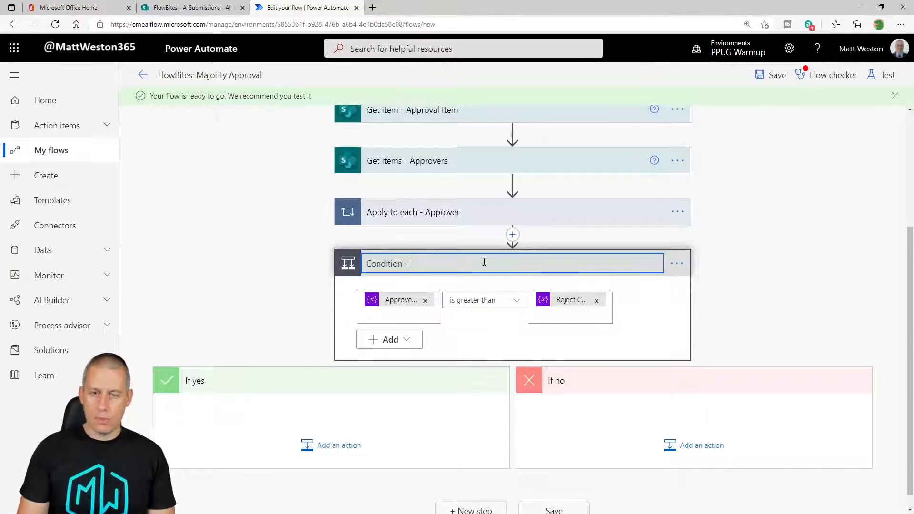
type("- Majority")
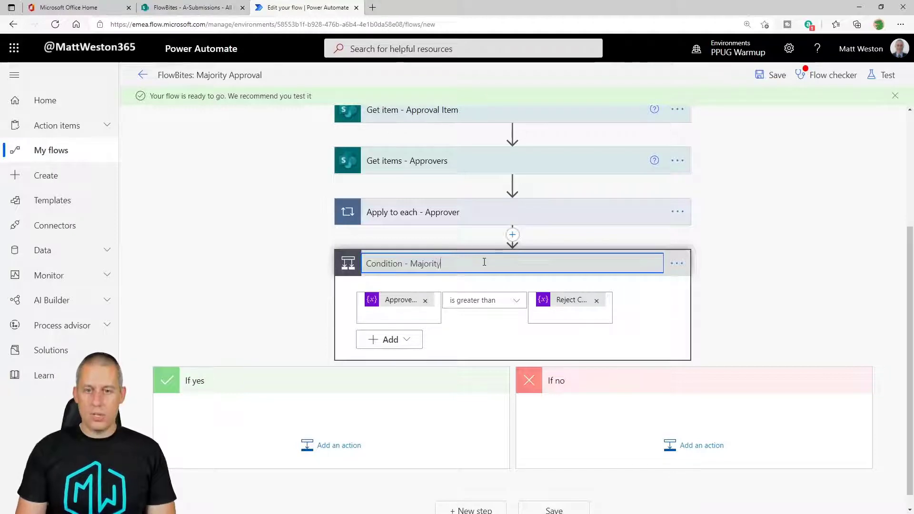
key("Return")
left_click(317, 441)
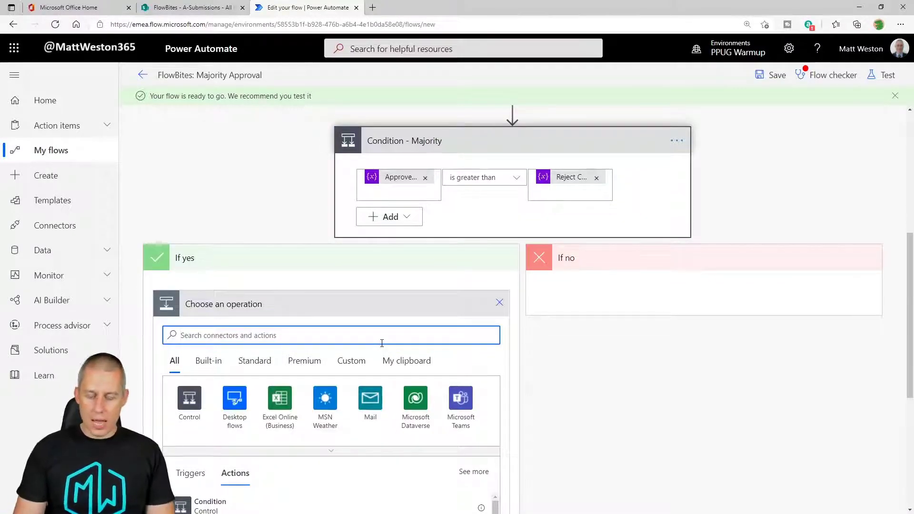
- Add a SharePoint Update item action under If yes, using the FlowBites site address
type("Update Item")
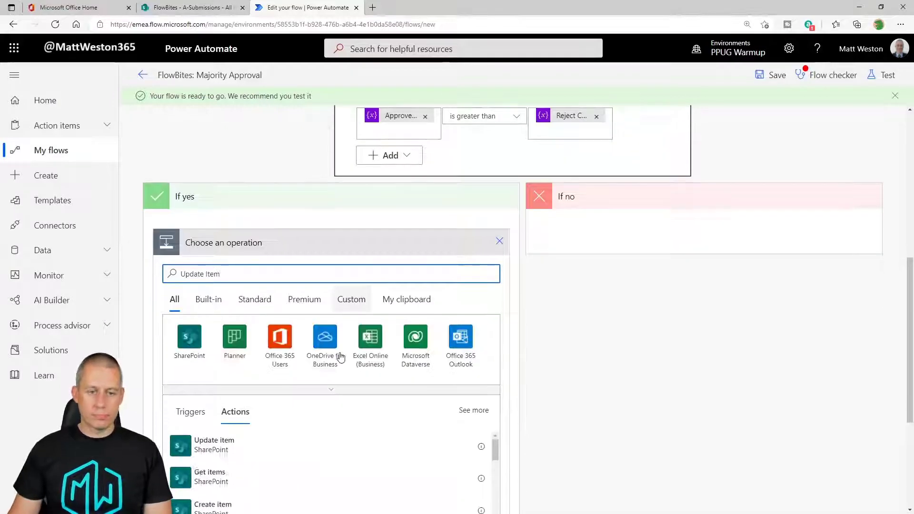
left_click(305, 376)
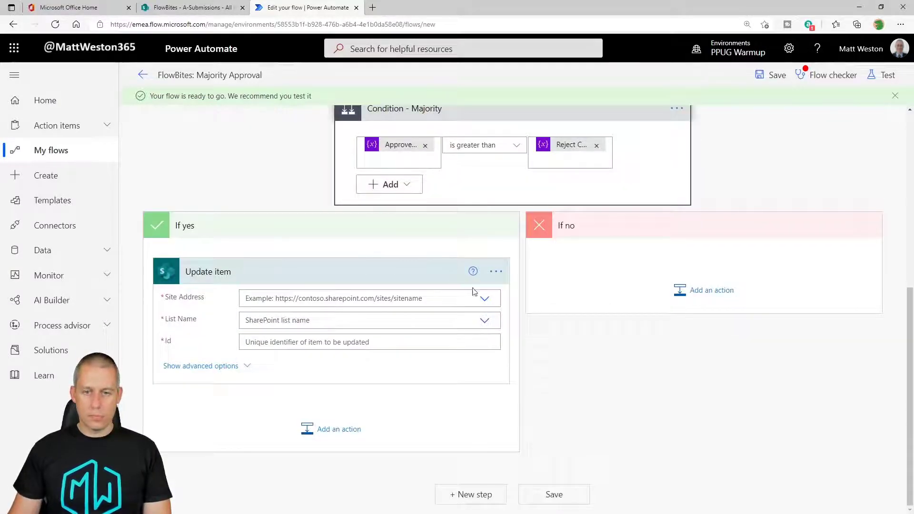
left_click(495, 271)
left_click(495, 271)
left_click(496, 272)
left_click(535, 297)
left_click(496, 272)
left_click(527, 296)
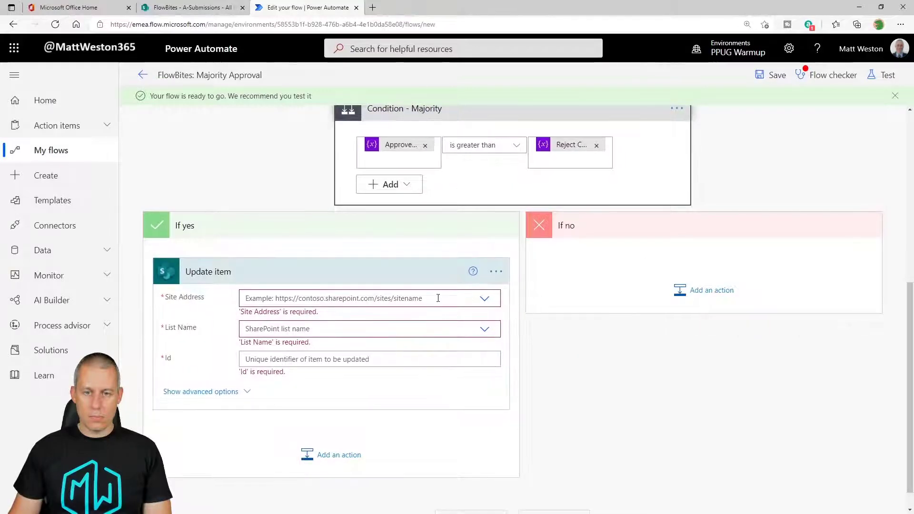
left_click(409, 299)
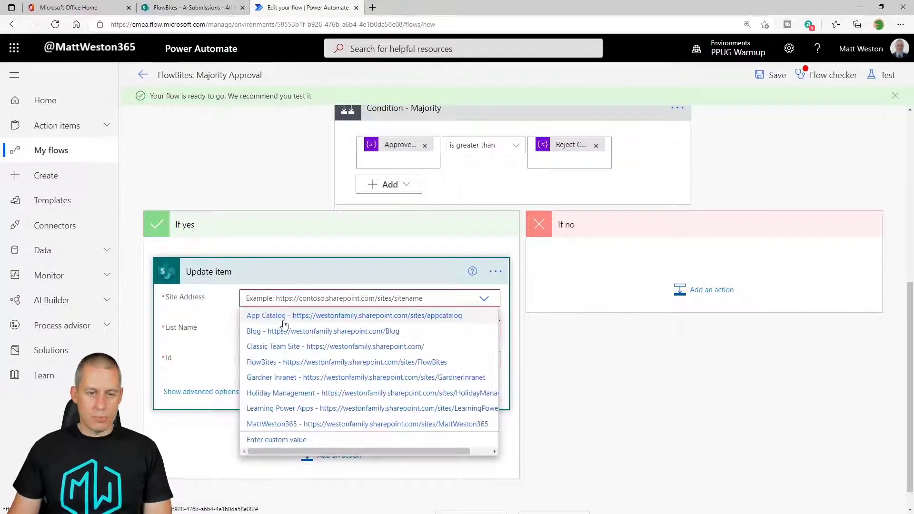
left_click(286, 363)
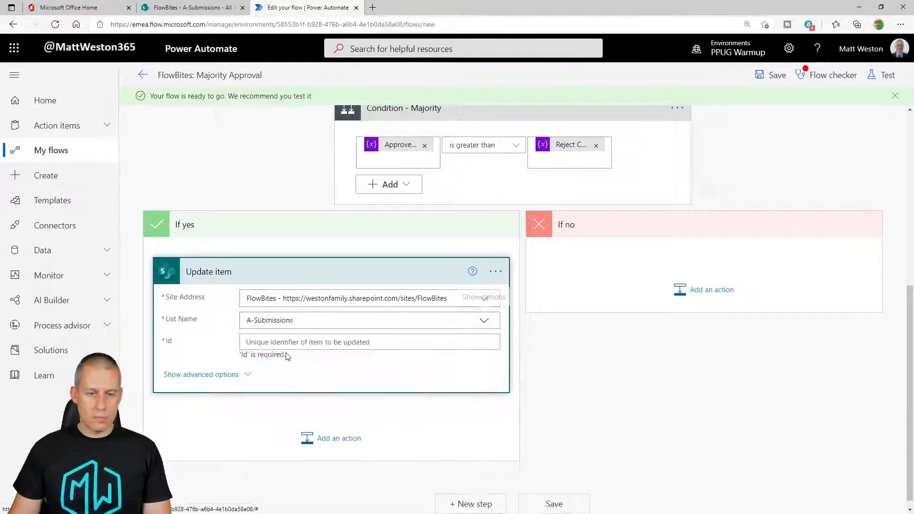
- Fill the update's Id with the item's ID and Title with the item's Title
left_click(374, 348)
left_click(610, 280)
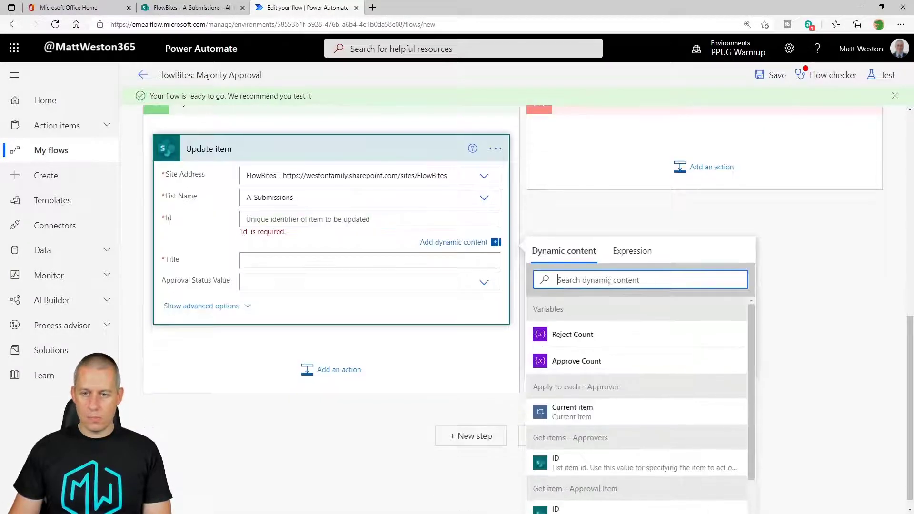
type("ID")
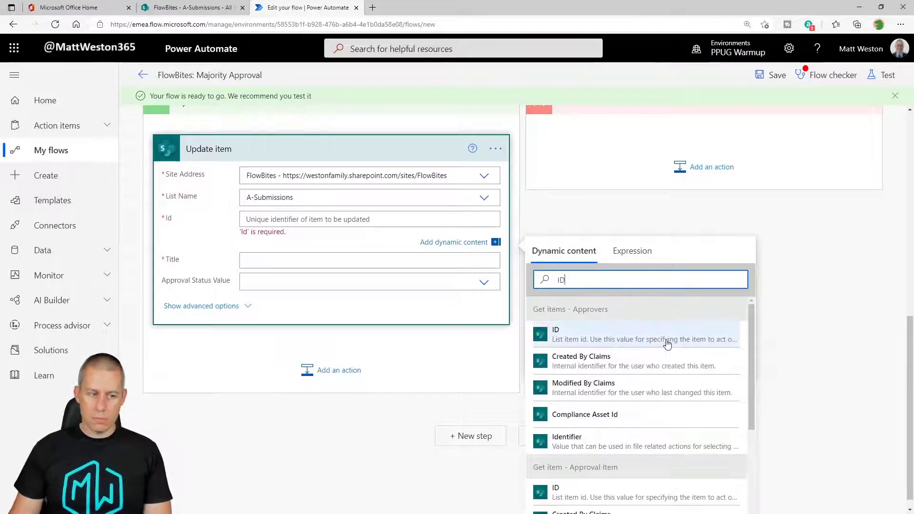
scroll(691, 370, "down", 2)
scroll(688, 369, "down", 3)
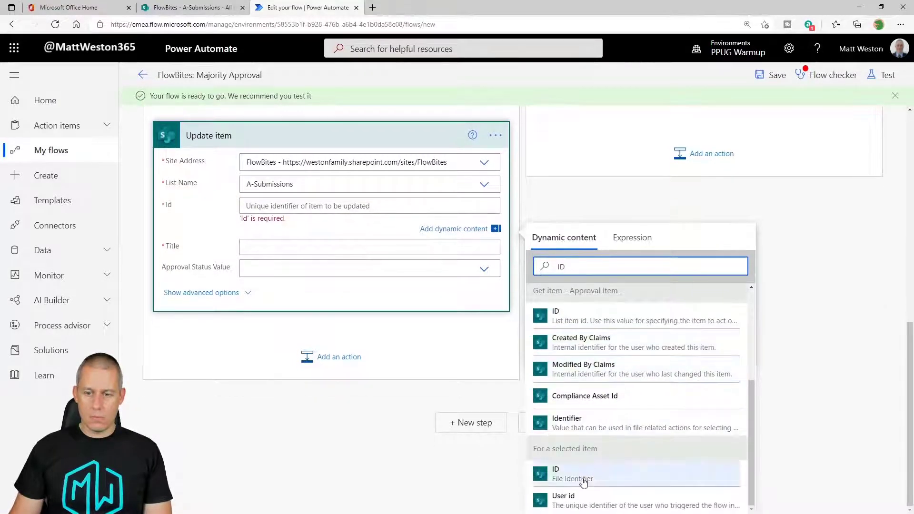
left_click(561, 474)
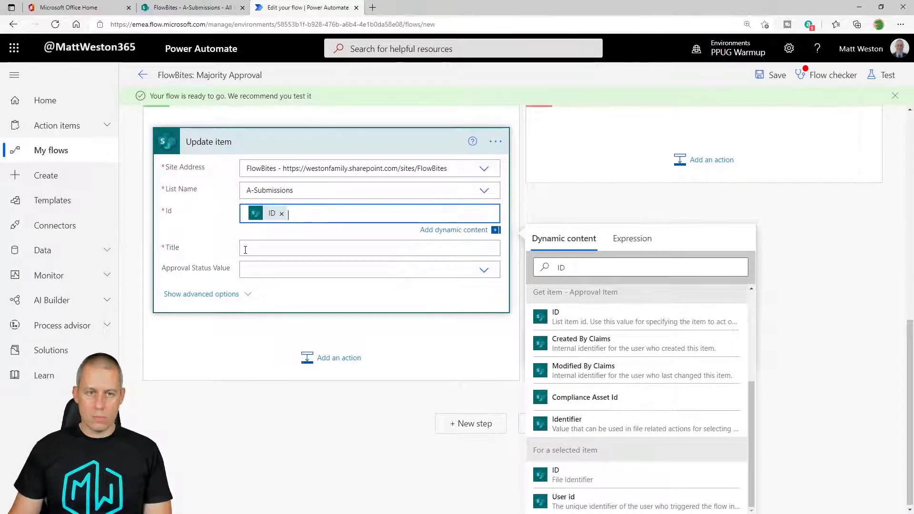
left_click(337, 246)
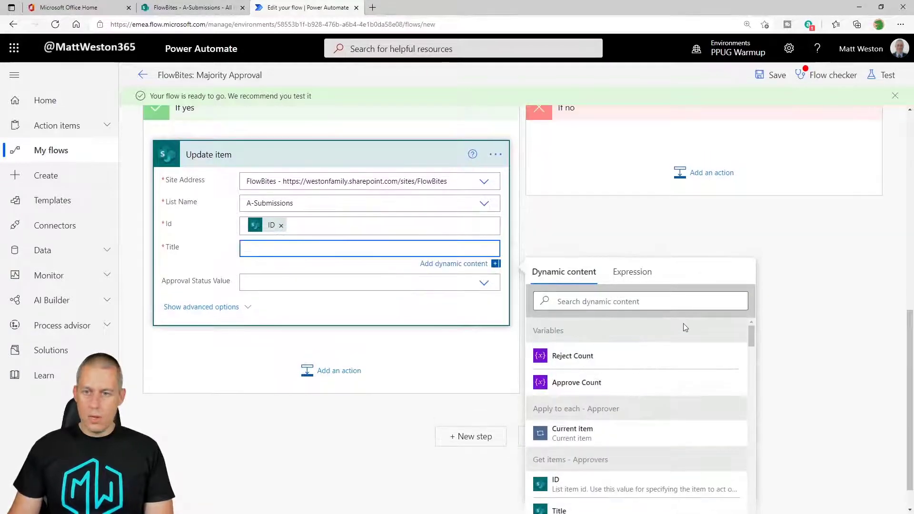
left_click(668, 302)
type("Title")
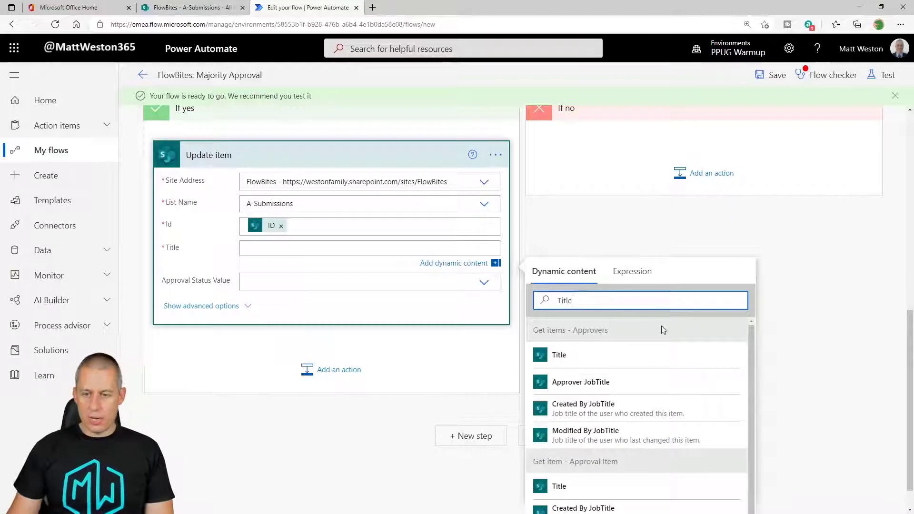
scroll(657, 426, "down", 1)
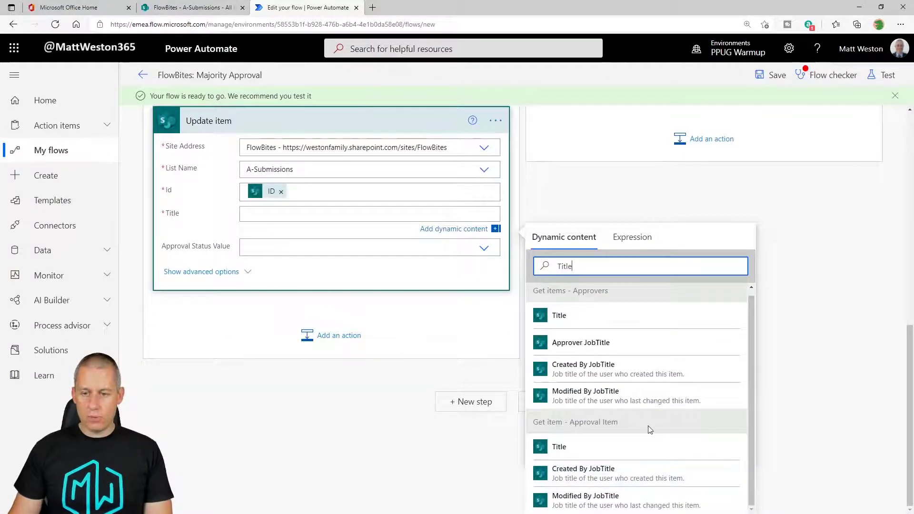
left_click(624, 452)
- Set Approval Status Value to Approved and copy the step to the clipboard
left_click(291, 250)
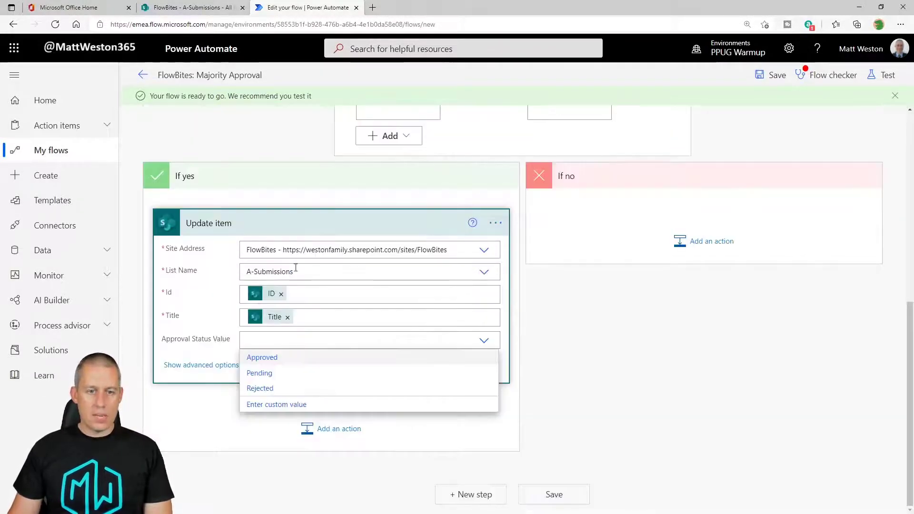
left_click(269, 363)
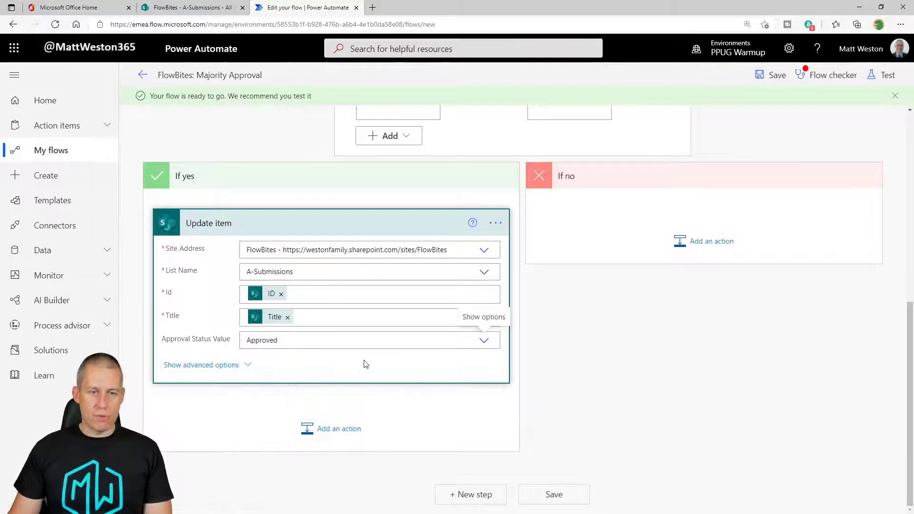
left_click(495, 224)
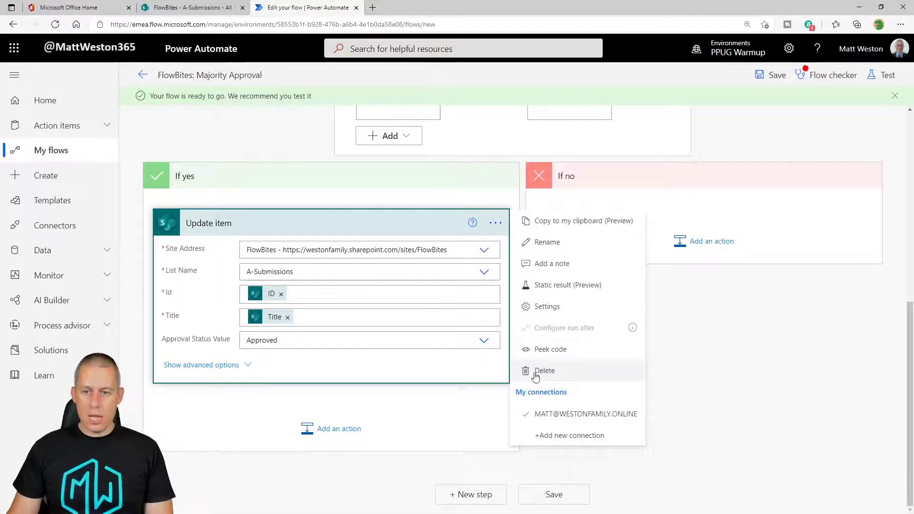
left_click(573, 223)
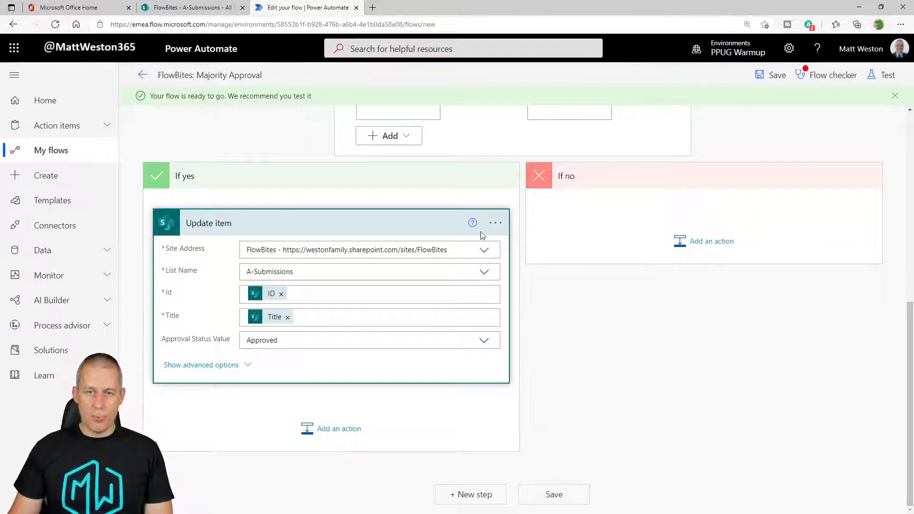
- Rename the update step to 'Update item - Approve'
left_click(496, 223)
left_click(564, 241)
left_click(328, 219)
type("- Appro")
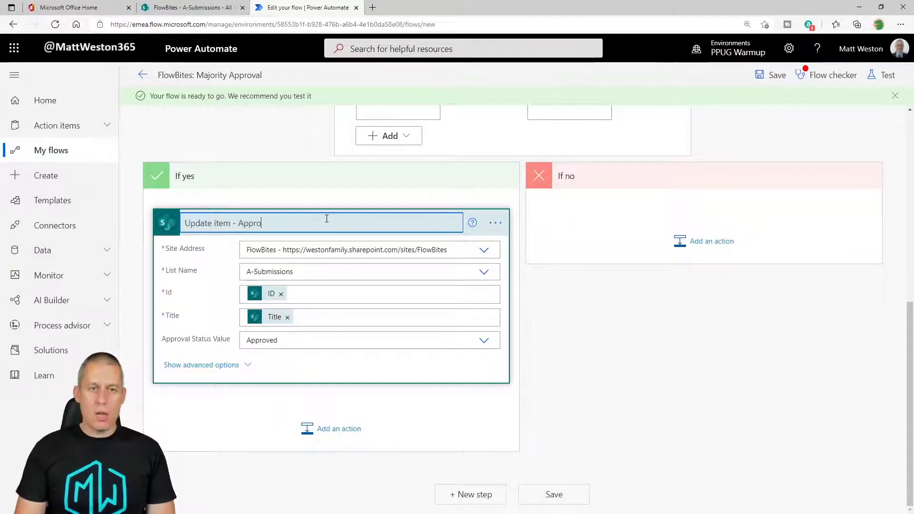
type("ve")
key("Return")
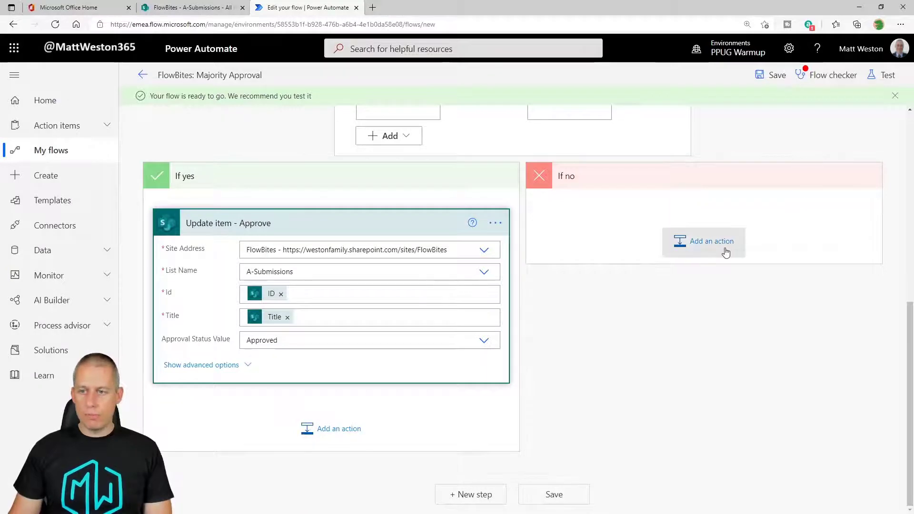
- Paste the copied Update item step from My clipboard into the If no branch
left_click(741, 248)
left_click(770, 280)
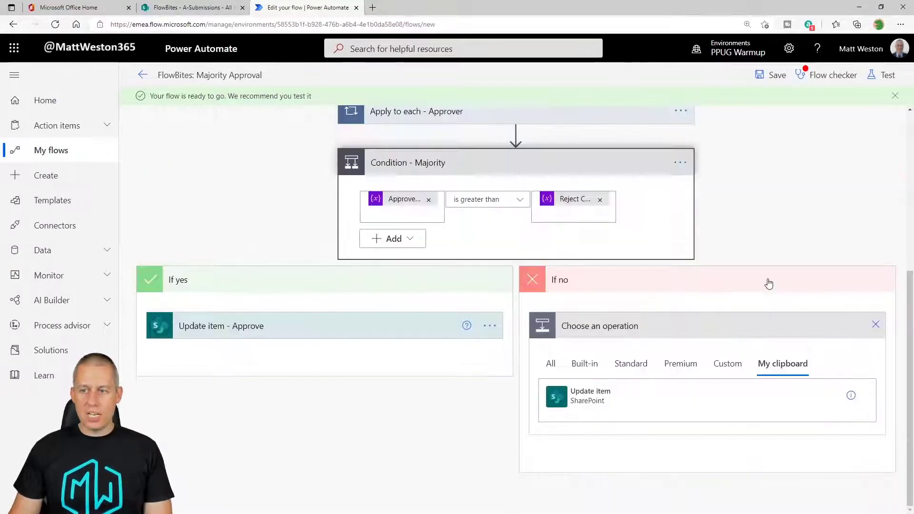
left_click(597, 404)
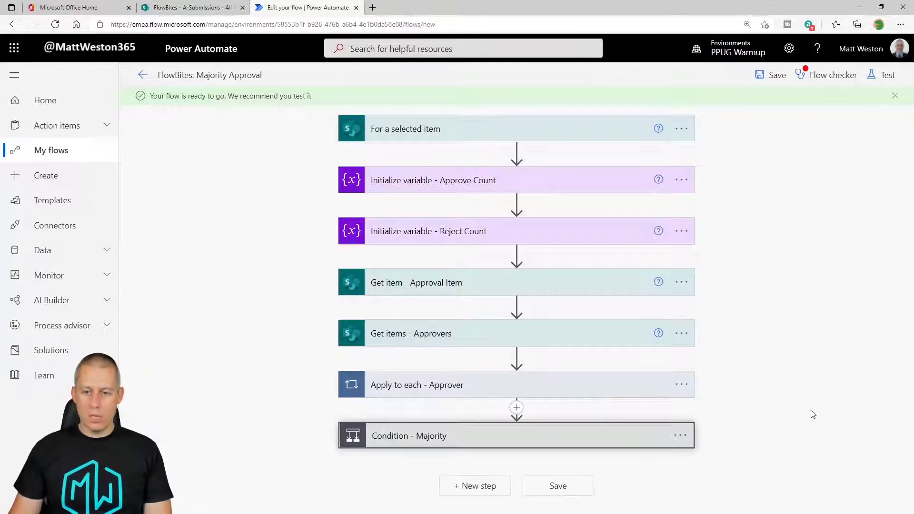
left_click(661, 435)
left_click(694, 366)
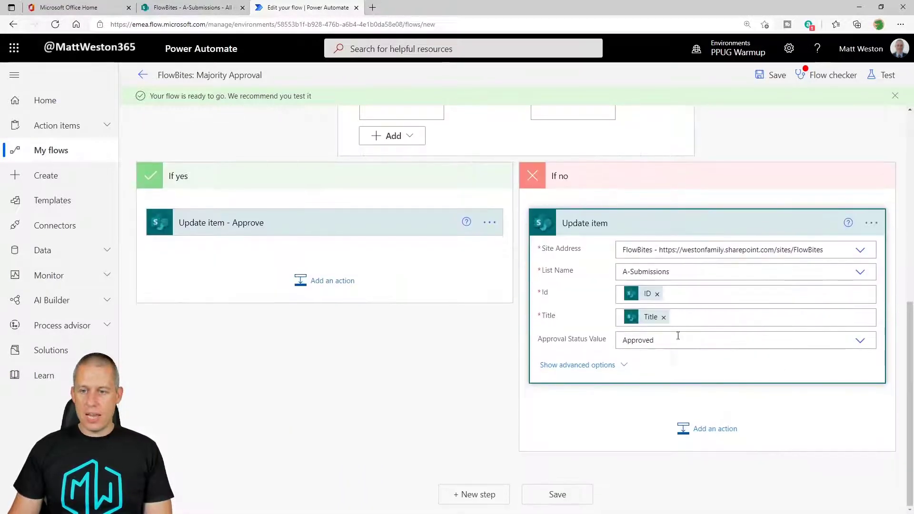
- Set the pasted step's Approval Status to Rejected and rename it 'Update item - Rejected'
left_click(860, 344)
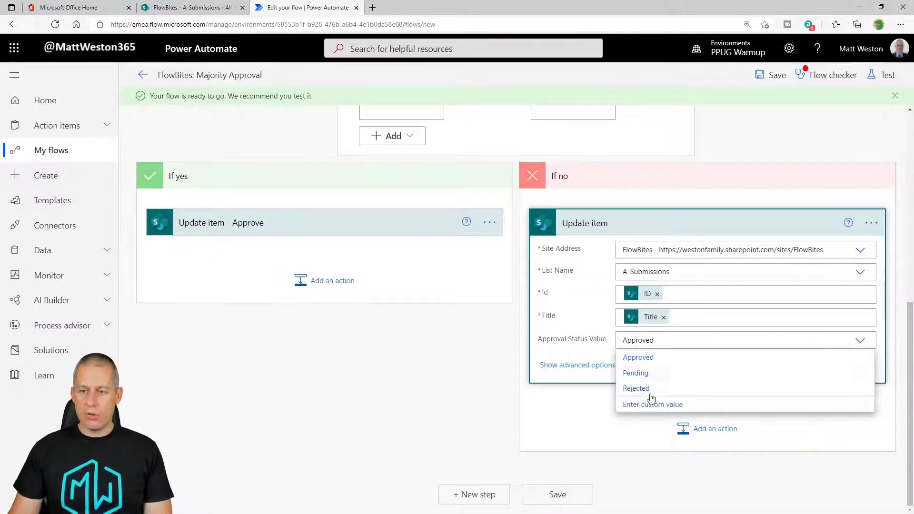
left_click(636, 389)
left_click(871, 223)
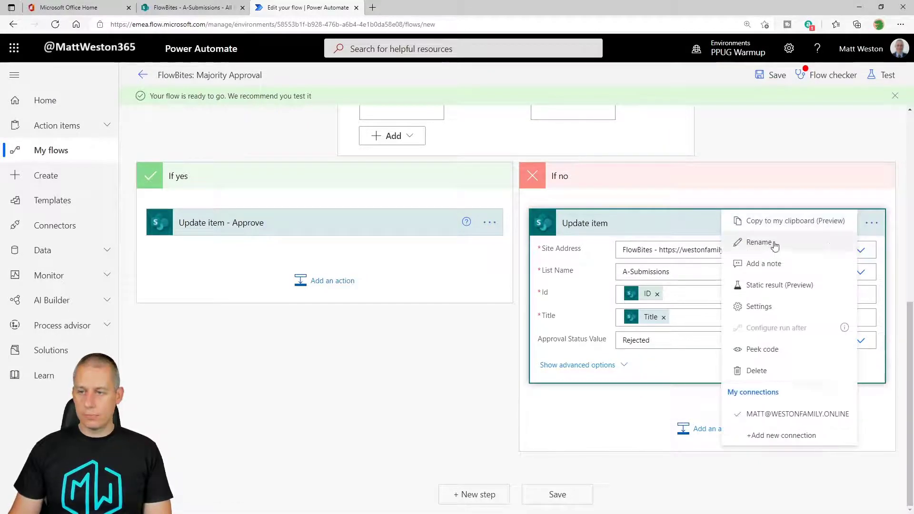
left_click(760, 242)
type("- Rejected")
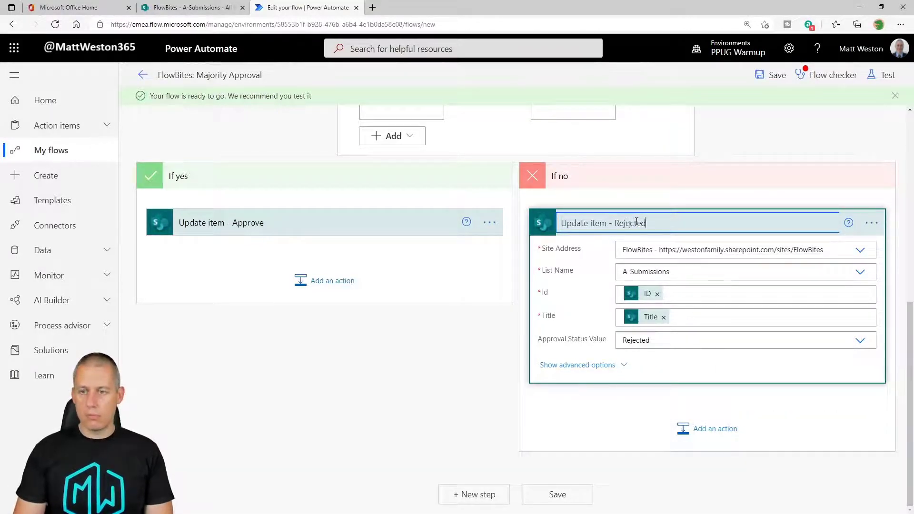
key("Return")
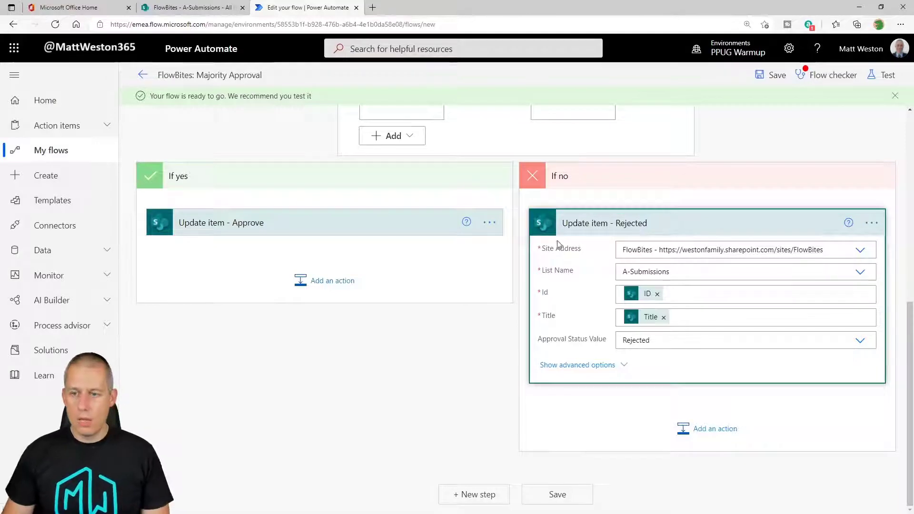
- Review both Update item cards, collapse Condition - Majority, and save the flow
left_click(417, 222)
scroll(542, 281, "up", 5)
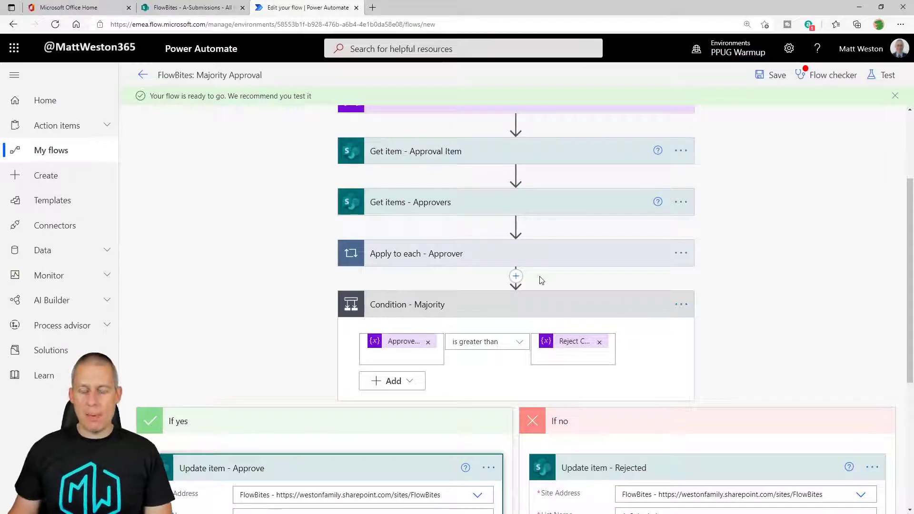
scroll(542, 280, "down", 4)
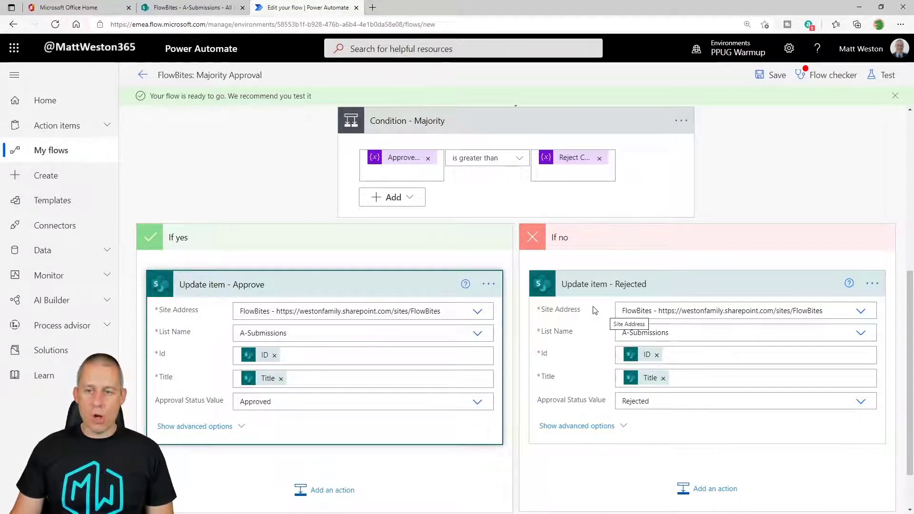
scroll(634, 288, "up", 3)
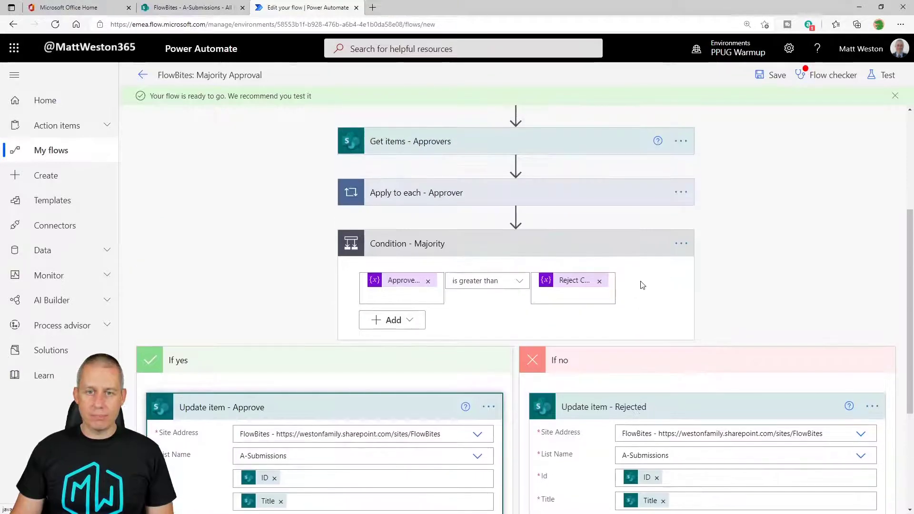
left_click(555, 244)
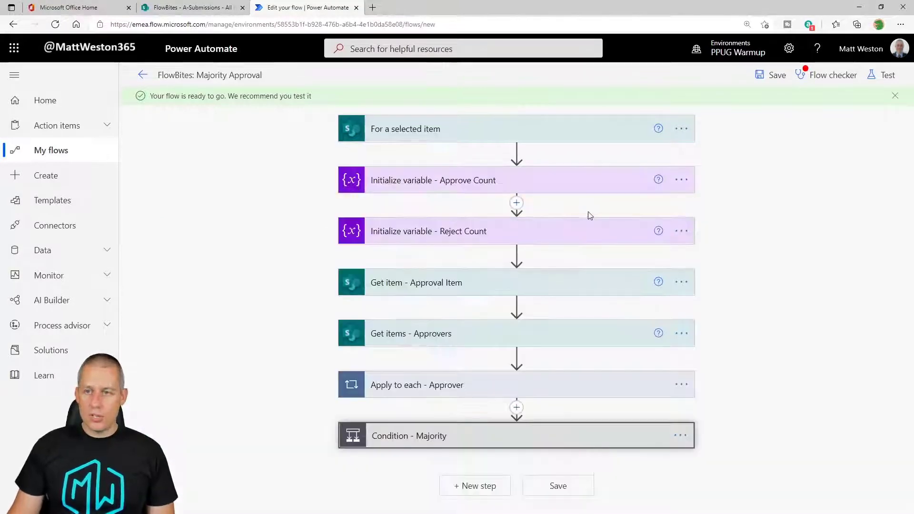
left_click(777, 76)
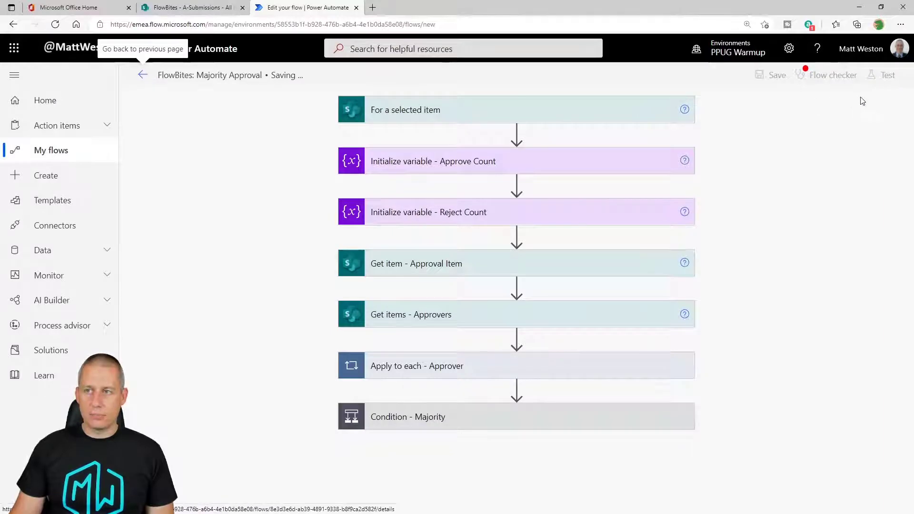
left_click(895, 82)
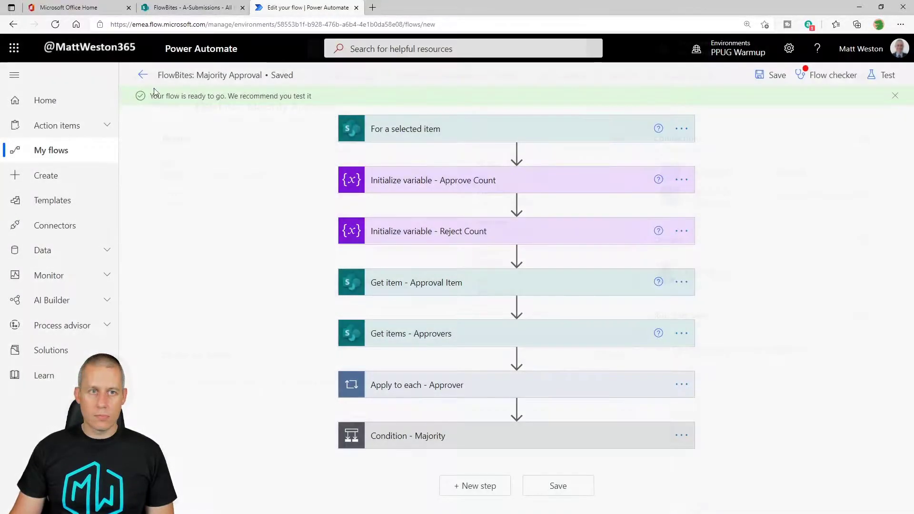
- Refresh A-Submissions and run FlowBites: Majority Approval on the 'Item to approve' row
left_click(210, 6)
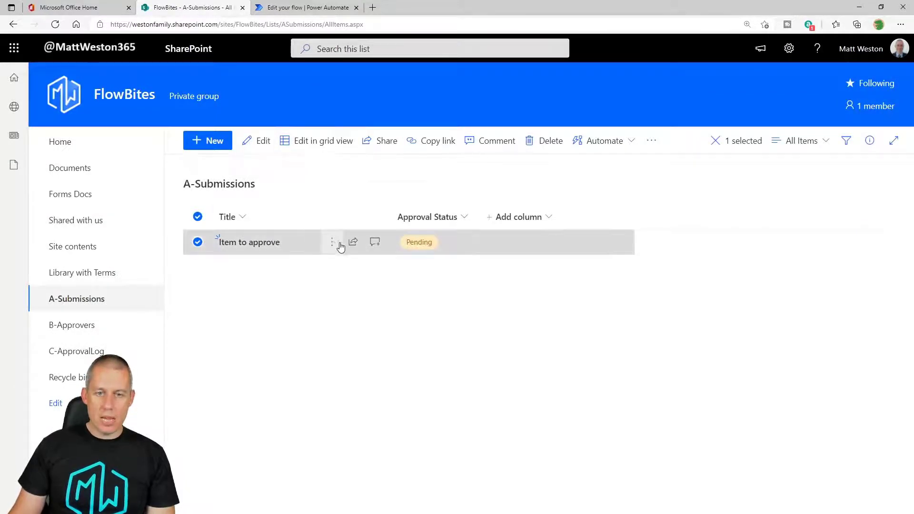
left_click(56, 25)
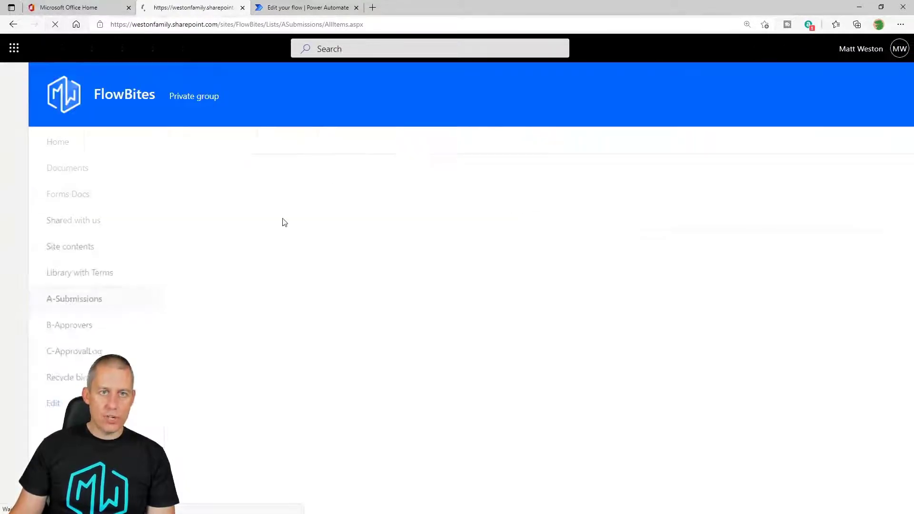
left_click(333, 244)
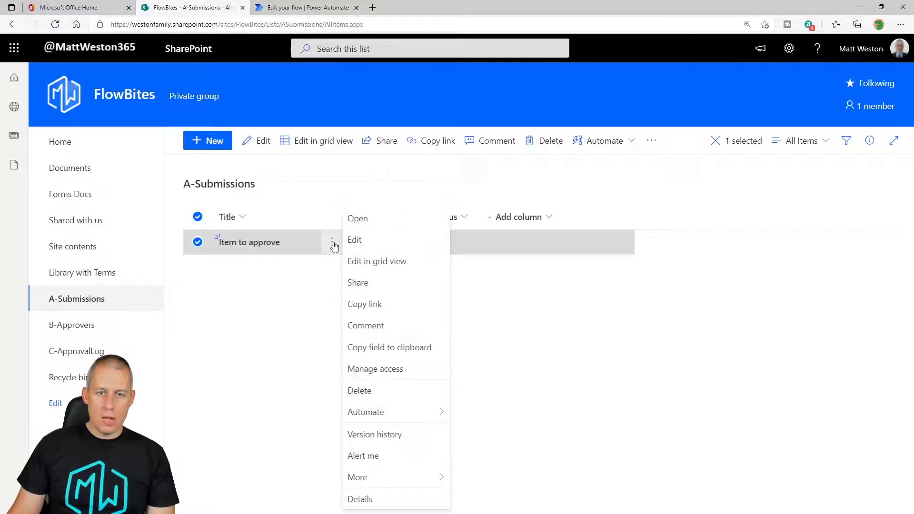
mouse_move(400, 412)
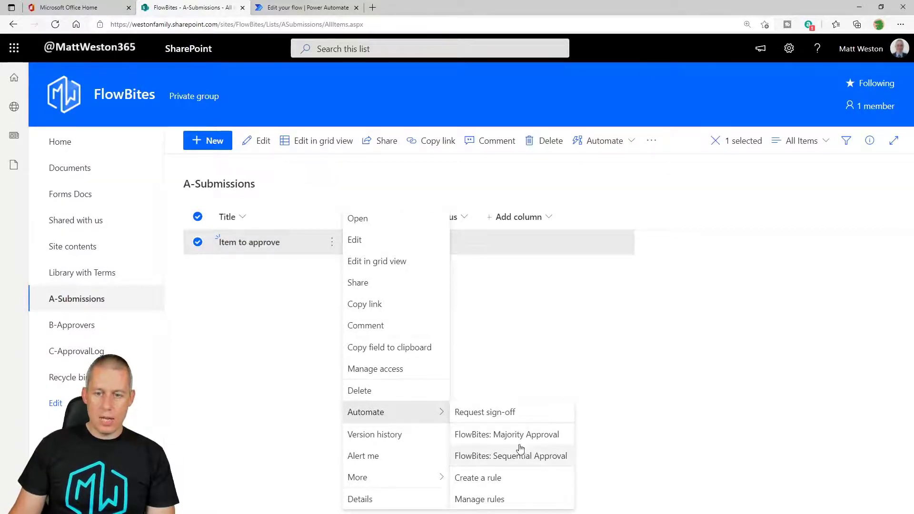
left_click(555, 436)
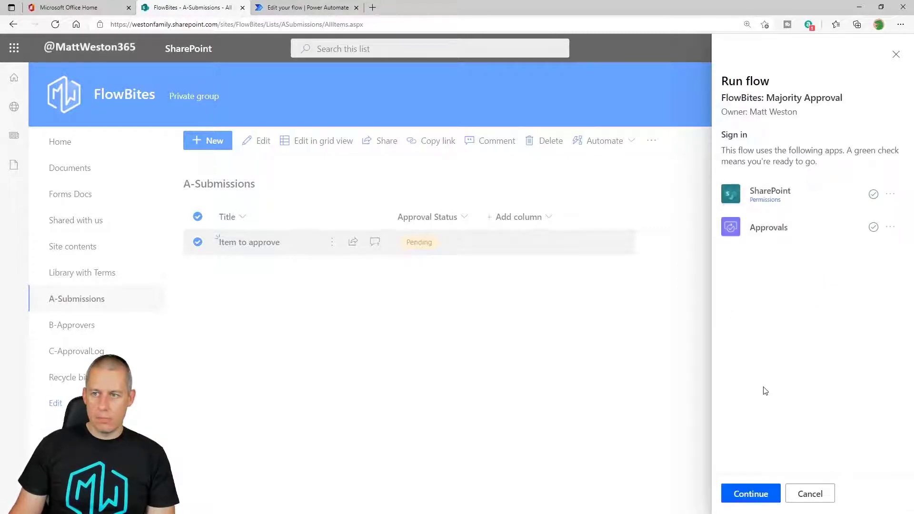
left_click(750, 494)
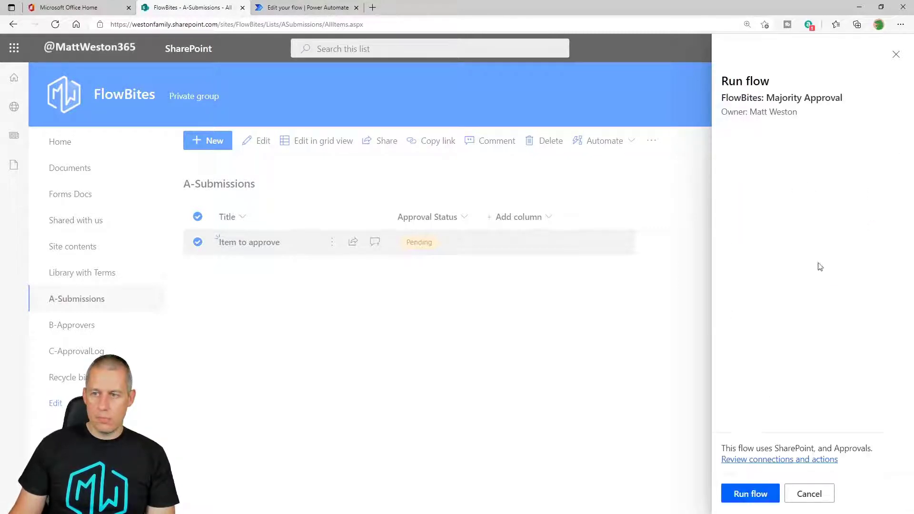
left_click(758, 493)
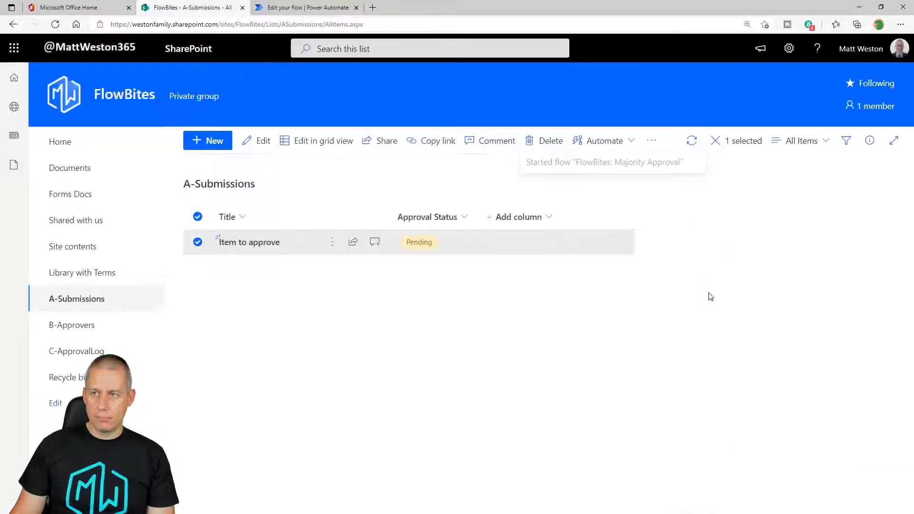
- Inspect the running run's approver loop, then open Approvals from Action items in a new tab
left_click(315, 7)
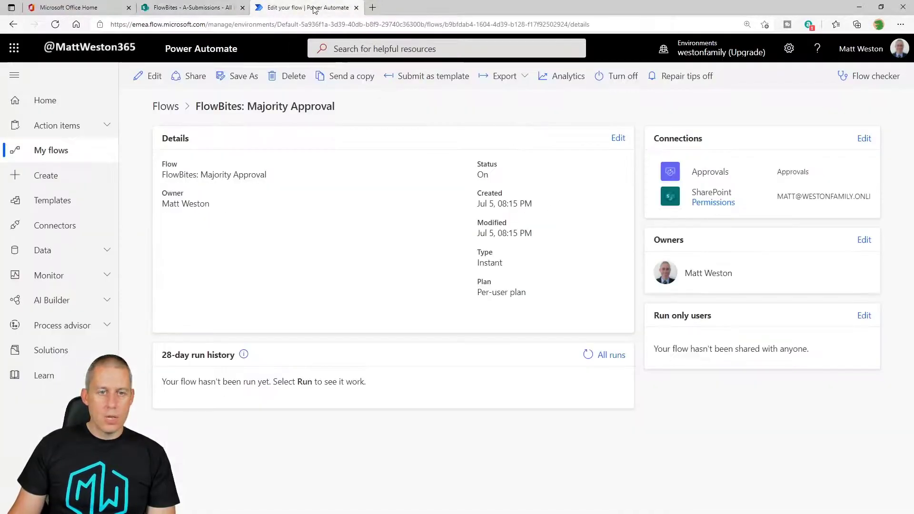
left_click(589, 355)
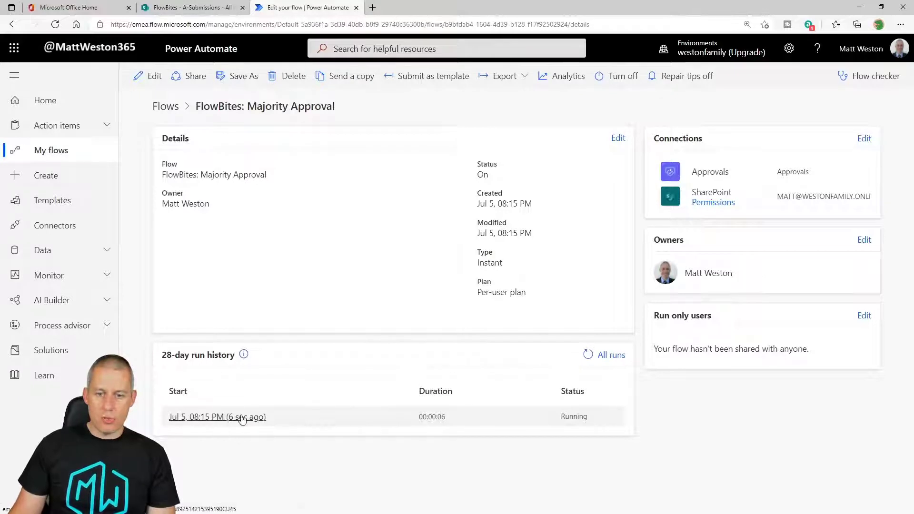
left_click(226, 418)
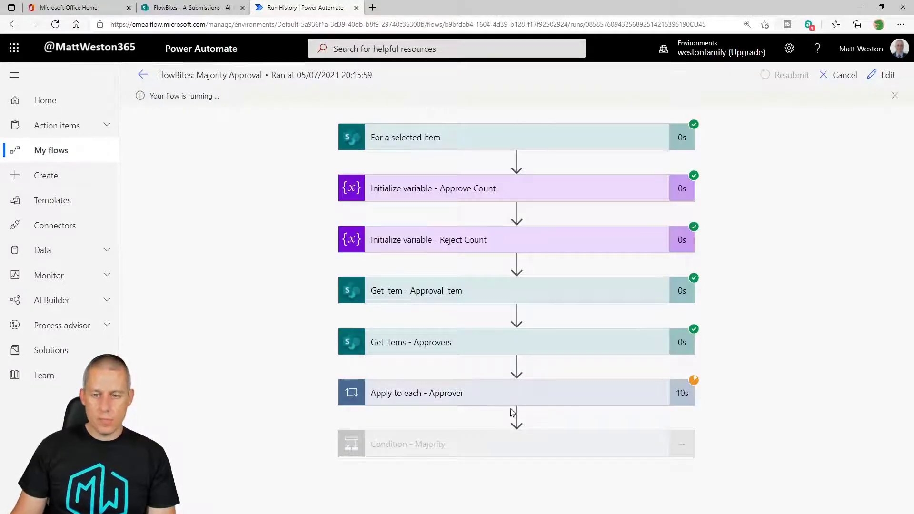
left_click(476, 397)
scroll(429, 338, "down", 2)
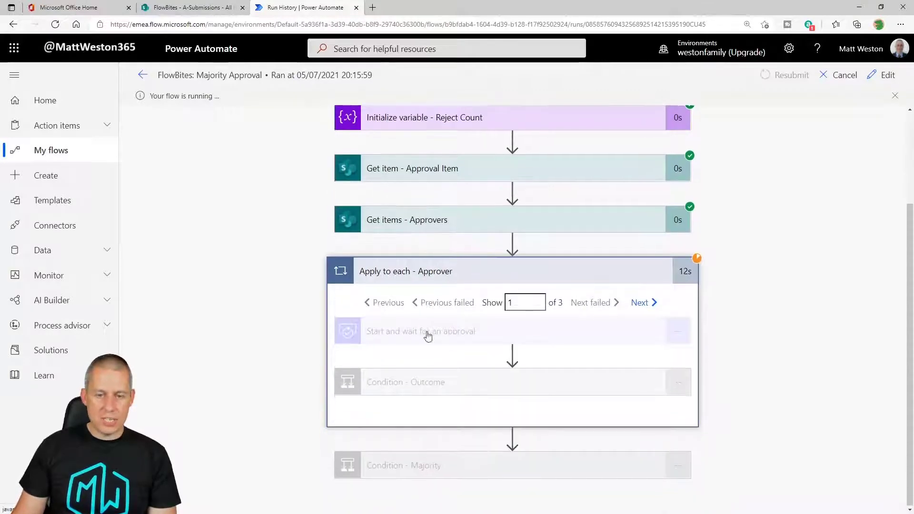
scroll(418, 352, "up", 2)
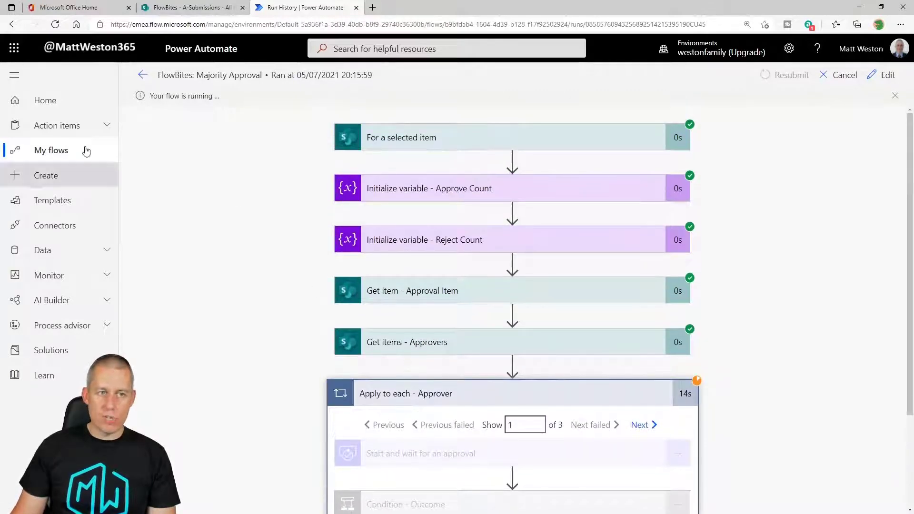
left_click(72, 125)
left_click(61, 150, "ctrl")
- Approve the first two received approval requests, refreshing between them
key("ctrl+Tab")
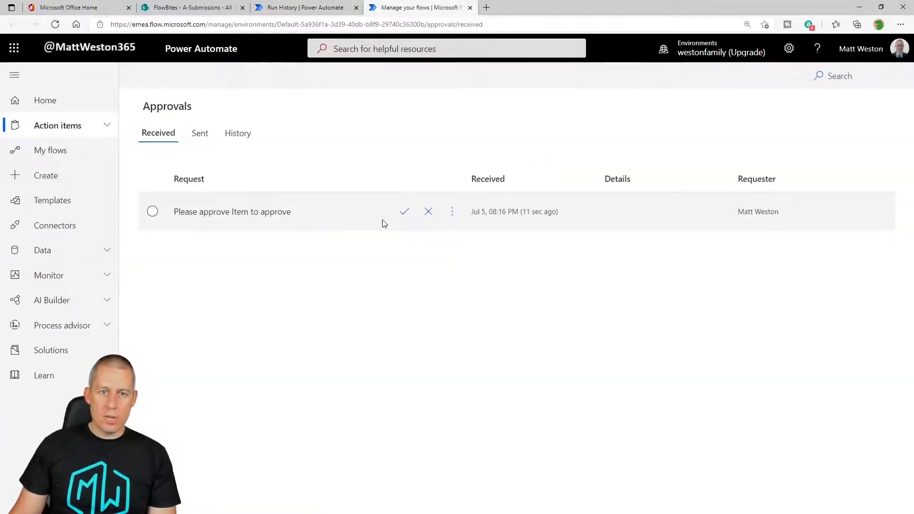
left_click(404, 211)
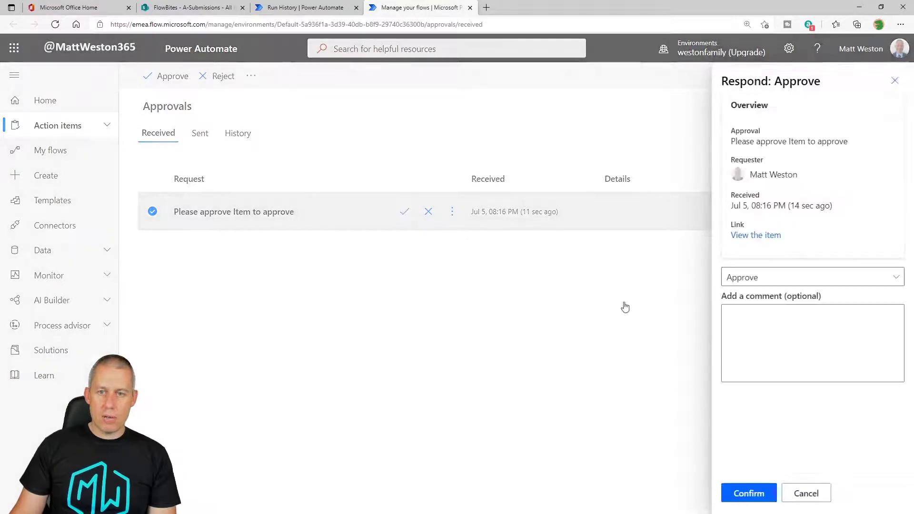
left_click(759, 495)
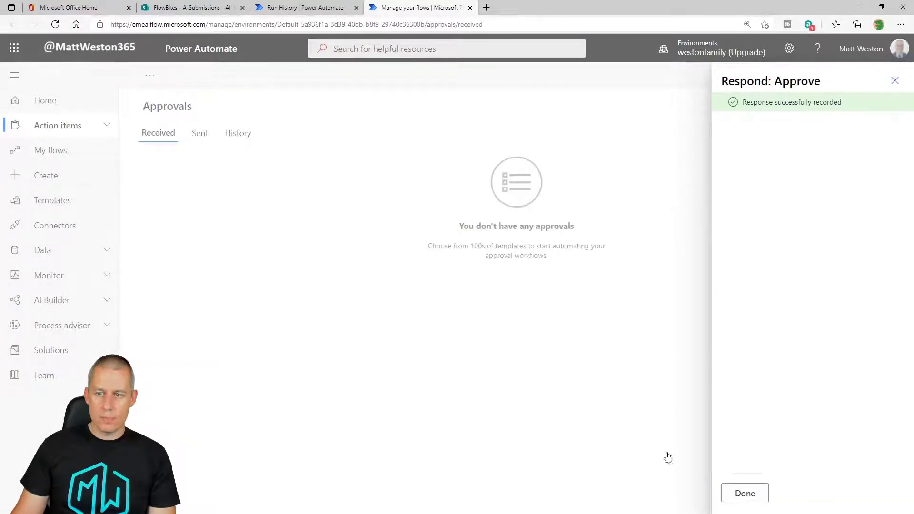
left_click(722, 494)
left_click(55, 25)
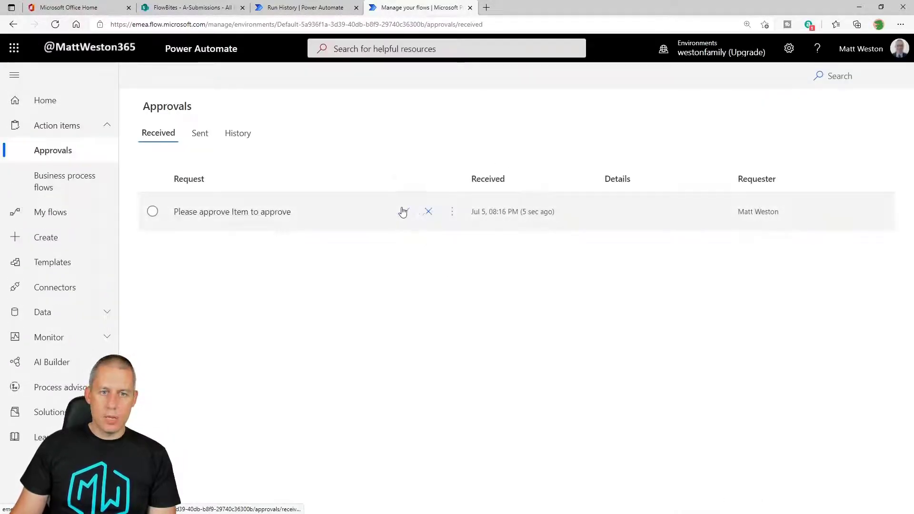
left_click(404, 212)
left_click(756, 491)
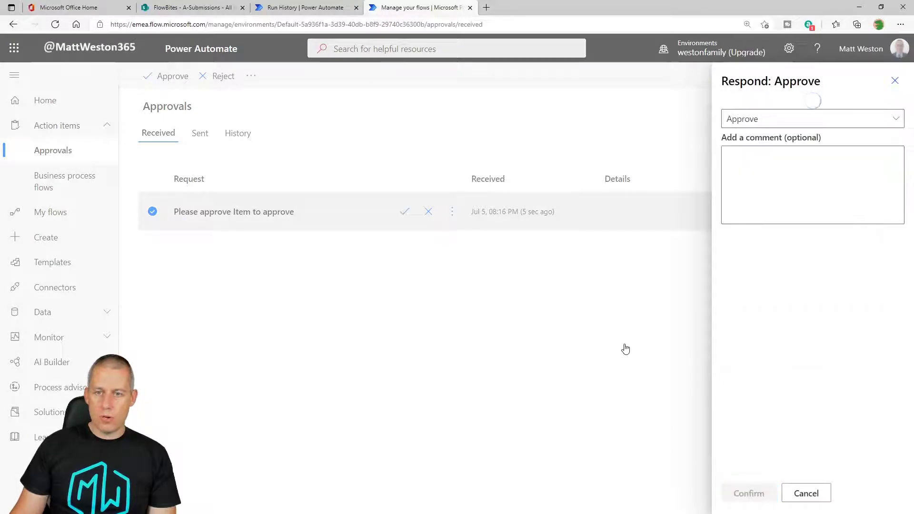
left_click(757, 498)
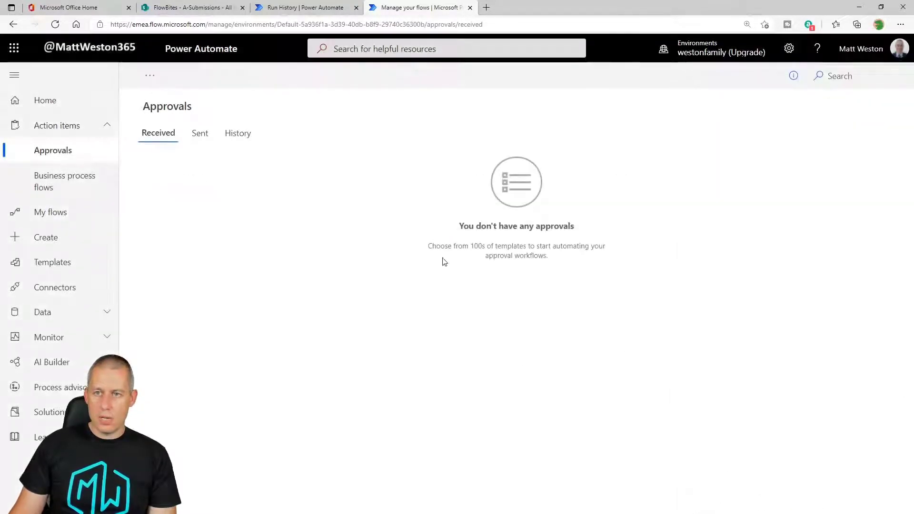
- Reload the page and reject the third approval request
key("F5")
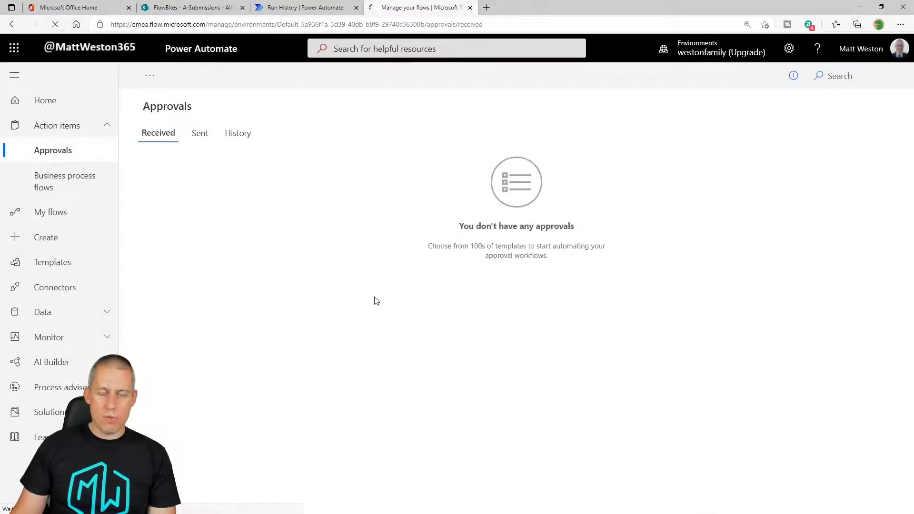
left_click(429, 212)
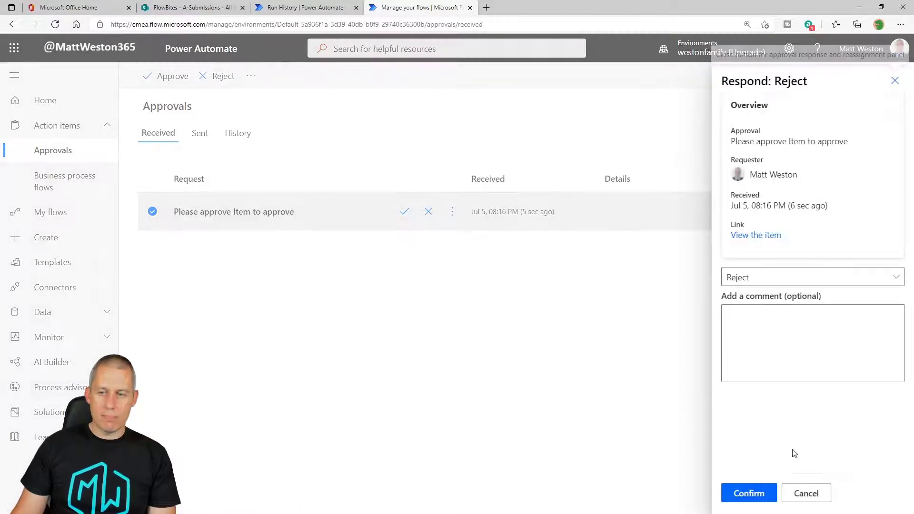
left_click(790, 279)
left_click(761, 315)
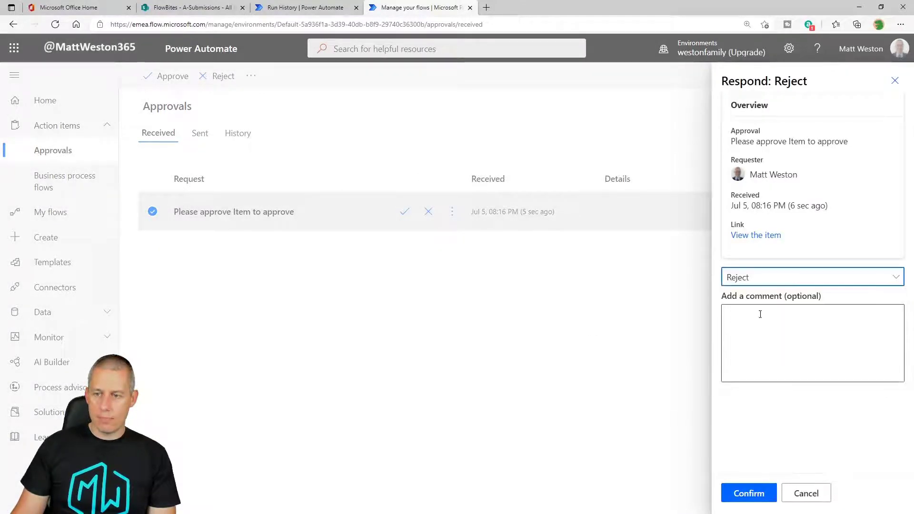
left_click(748, 492)
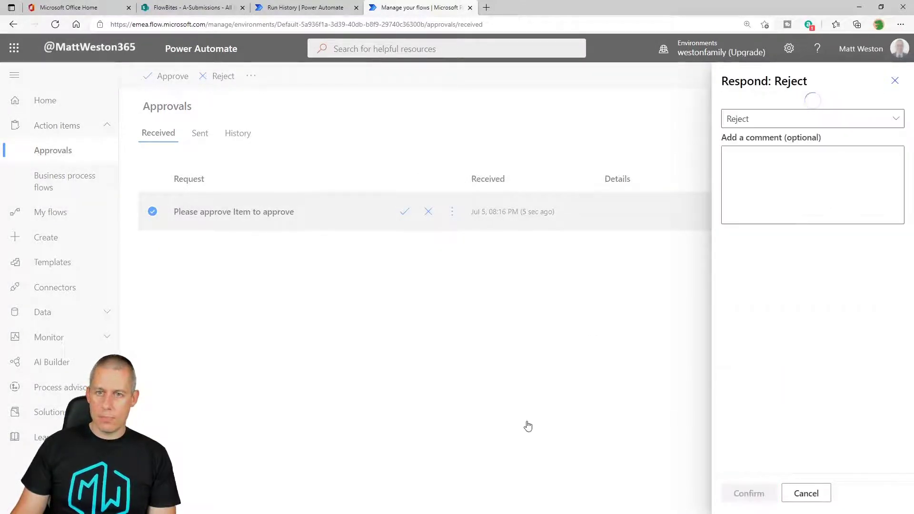
left_click(750, 493)
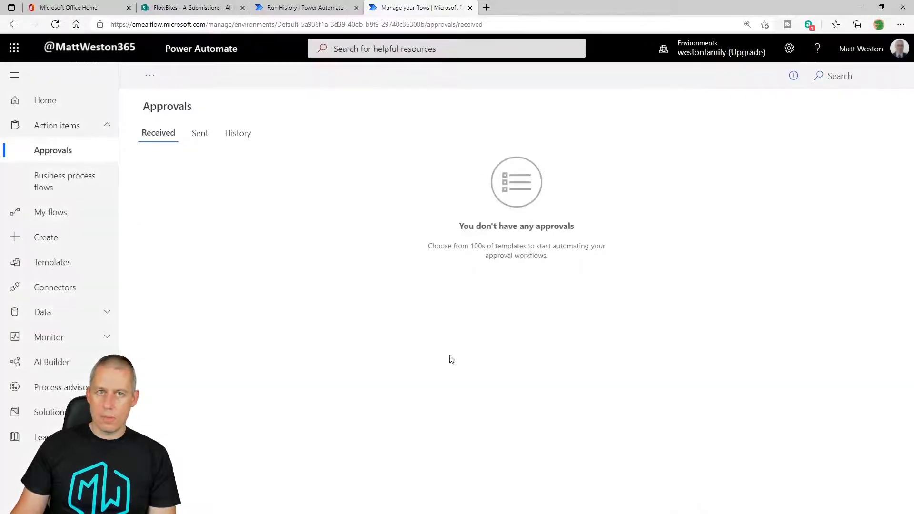
- Check Condition - Outcome results across all three approver loop iterations
left_click(281, 7)
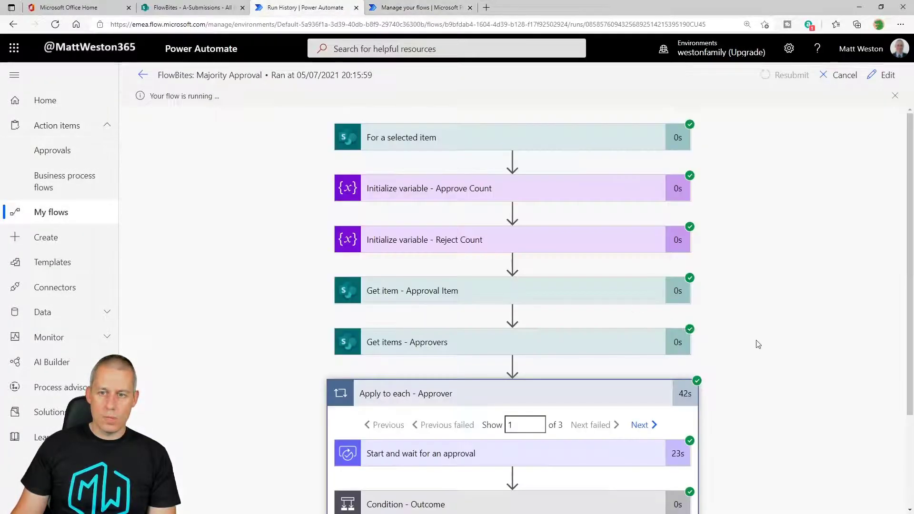
scroll(783, 336, "down", 3)
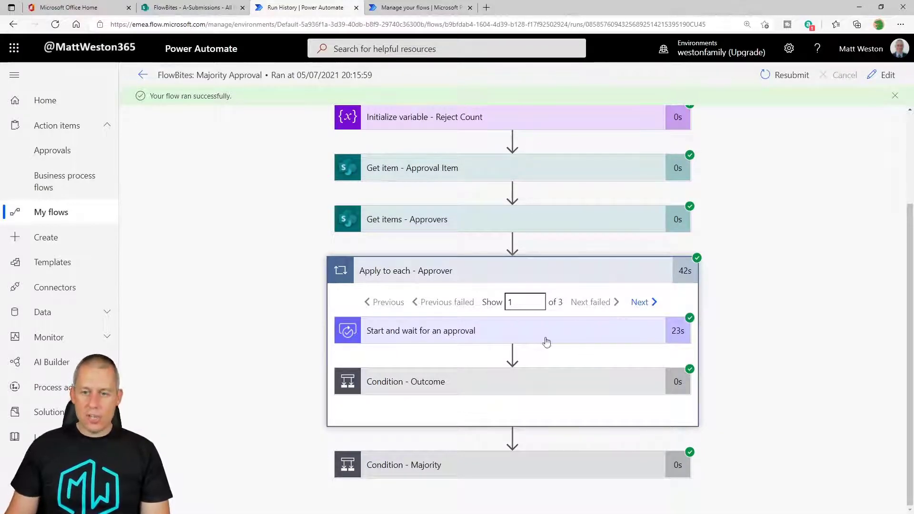
left_click(578, 386)
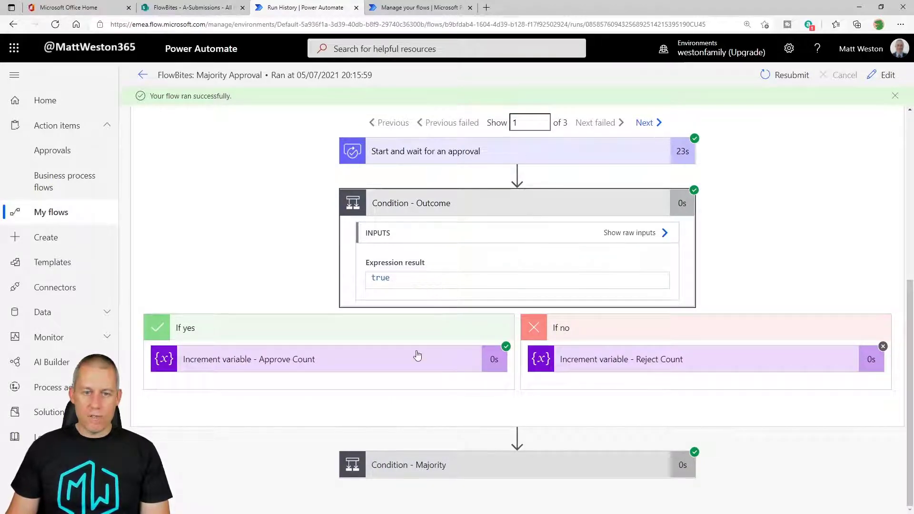
left_click(648, 125)
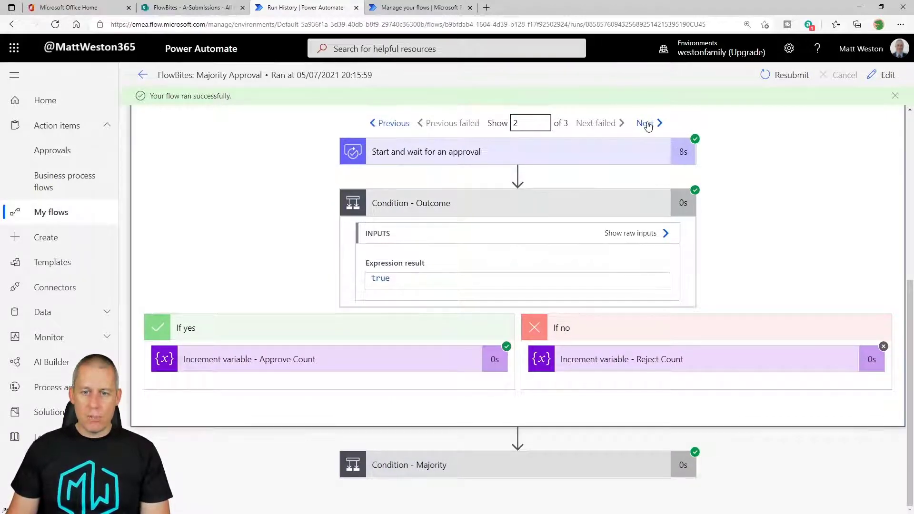
left_click(648, 124)
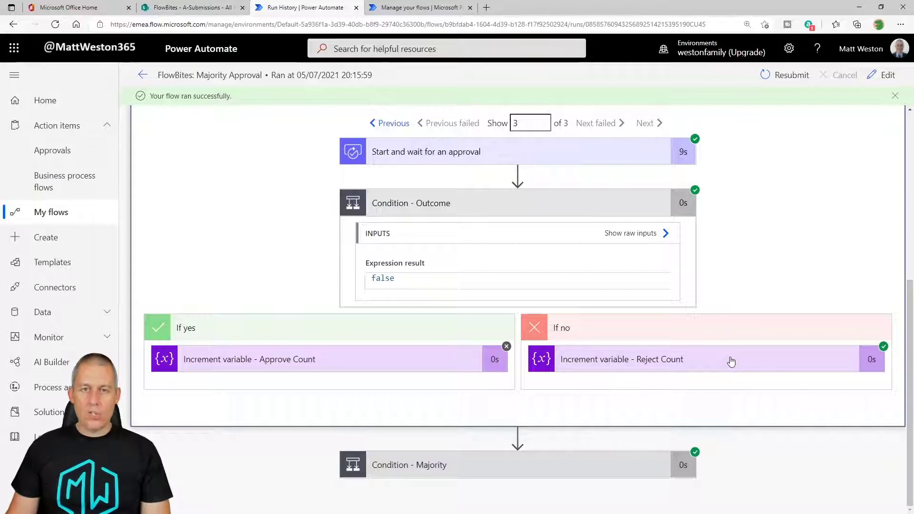
- Check that Condition - Majority evaluated true and review Update item - Approve inputs, then return to SharePoint
left_click(509, 471)
scroll(730, 292, "down", 4)
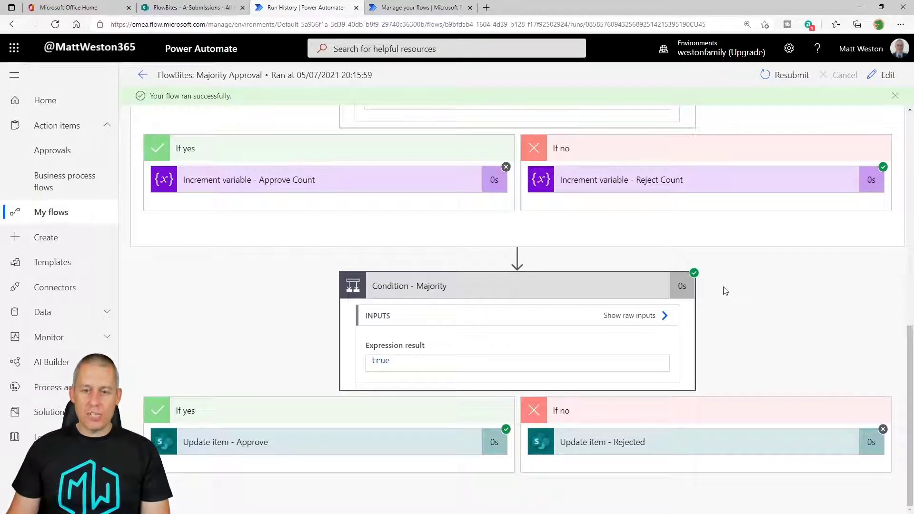
left_click(381, 439)
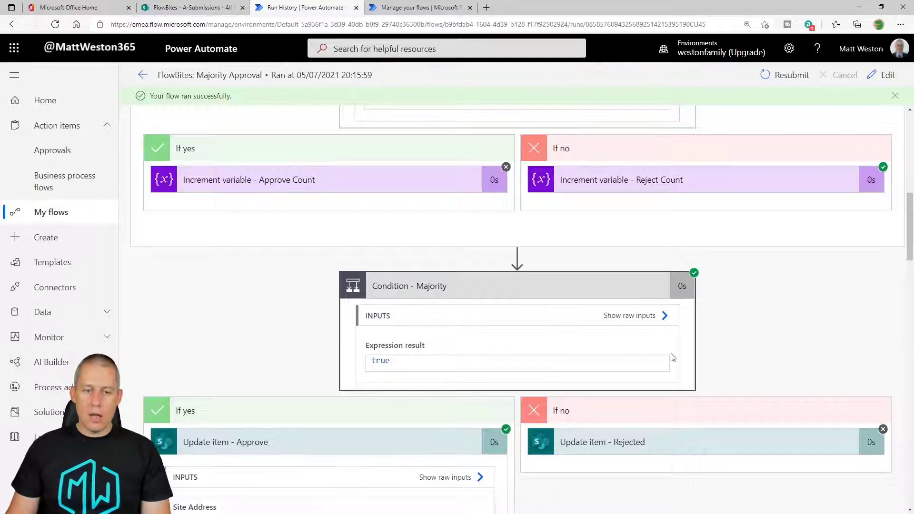
scroll(671, 357, "down", 4)
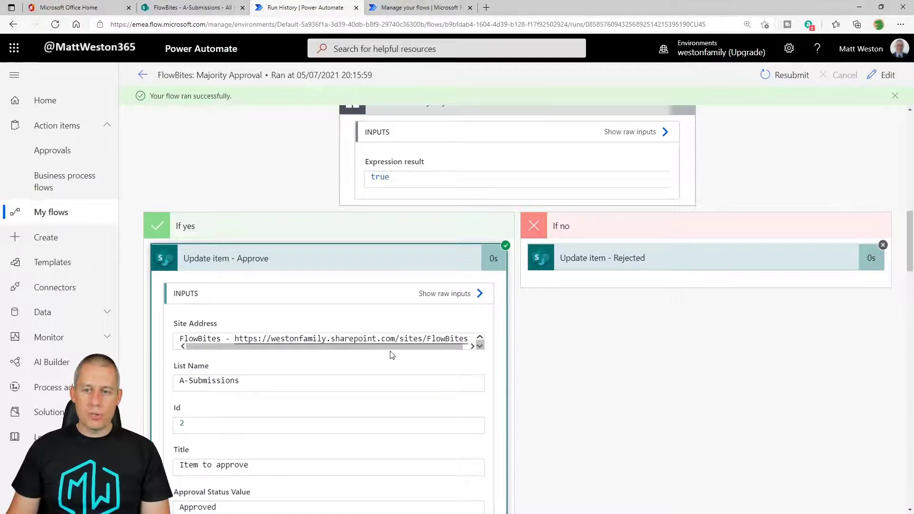
scroll(502, 205, "up", 3)
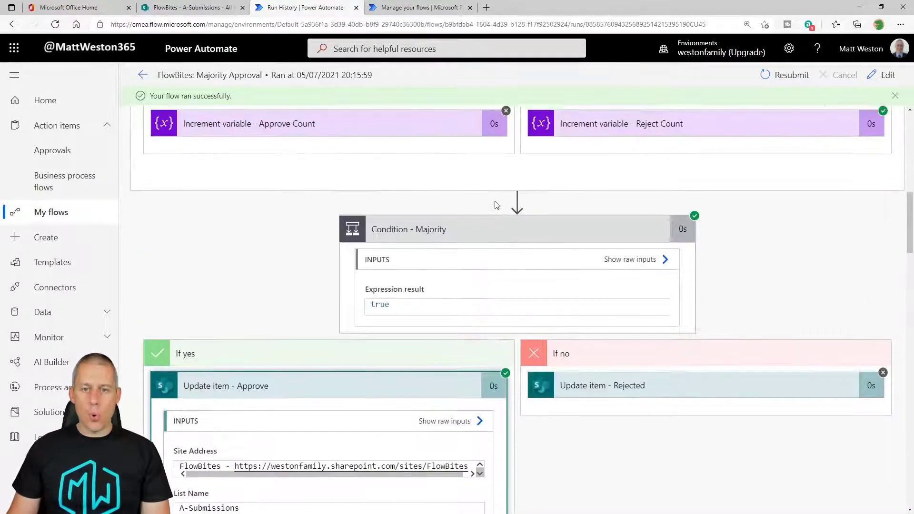
scroll(496, 204, "up", 2)
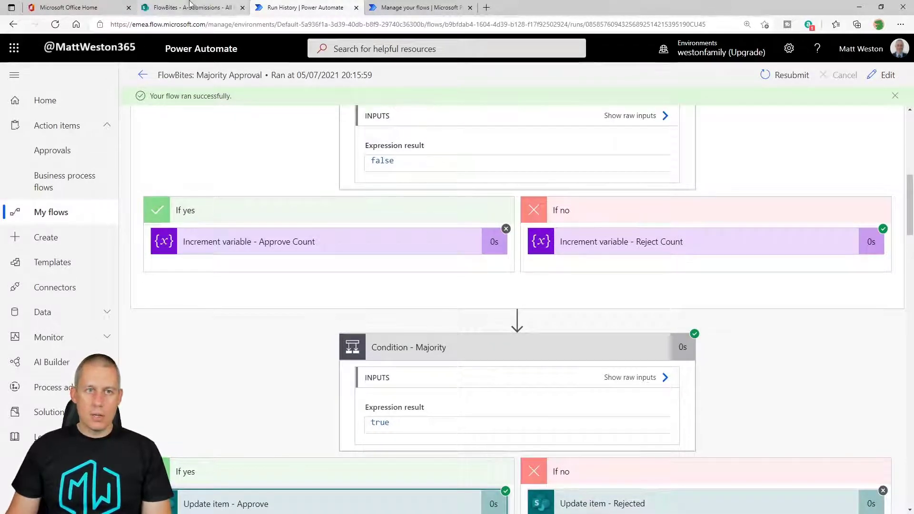
key("ctrl+shift+Tab")
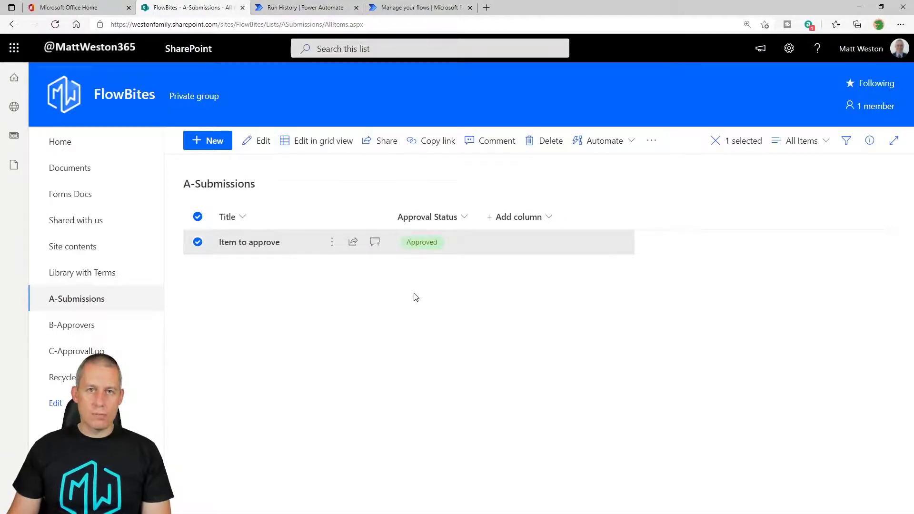
- Go back from the SharePoint list to the Majority Approval run history in Power Automate
left_click(381, 7)
left_click(322, 7)
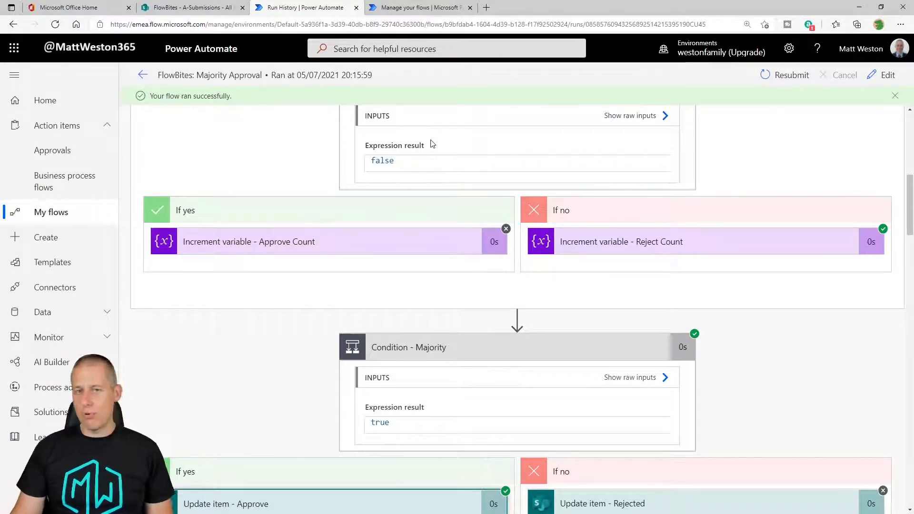
- Turn on concurrency for the Apply to each - Approver loop at parallelism 50 and save the flow
left_click(882, 75)
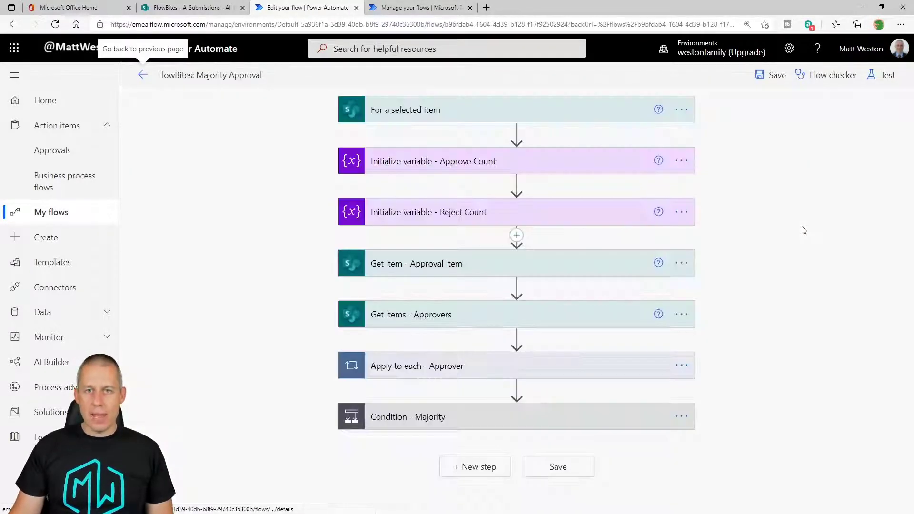
left_click(472, 371)
scroll(726, 333, "down", 1)
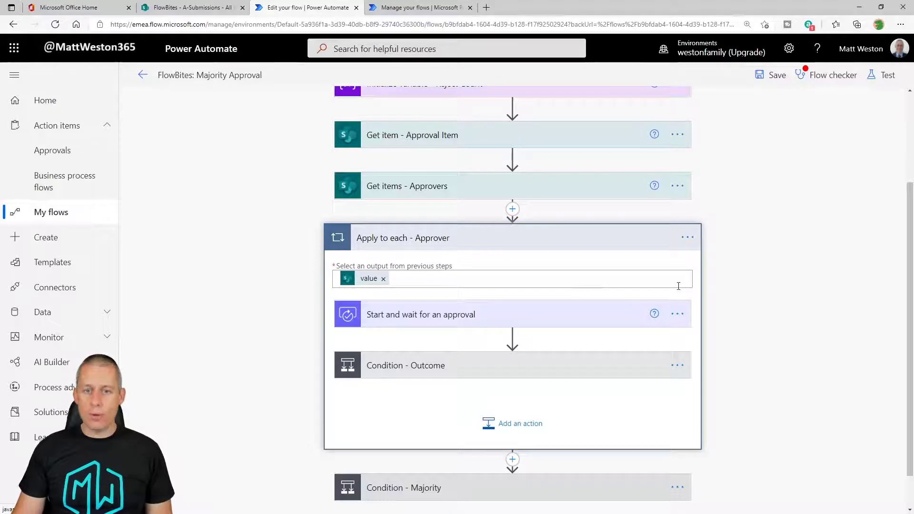
left_click(691, 238)
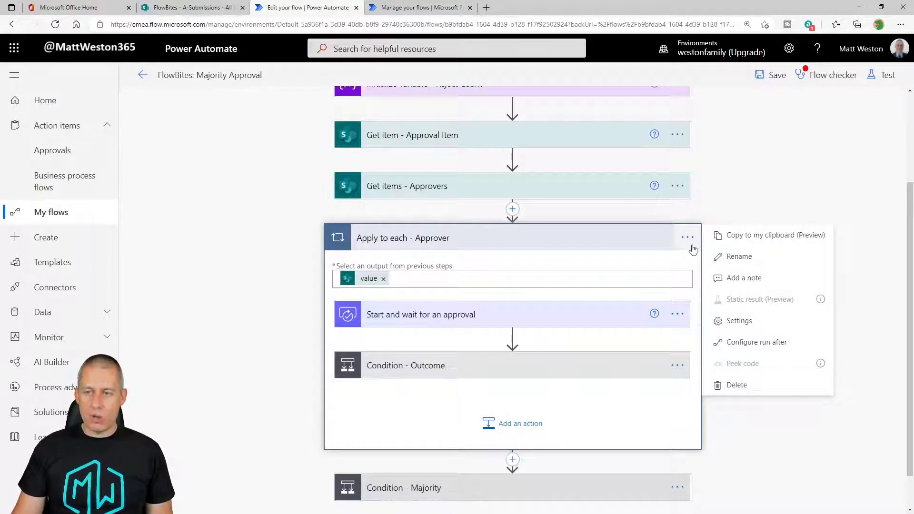
left_click(756, 326)
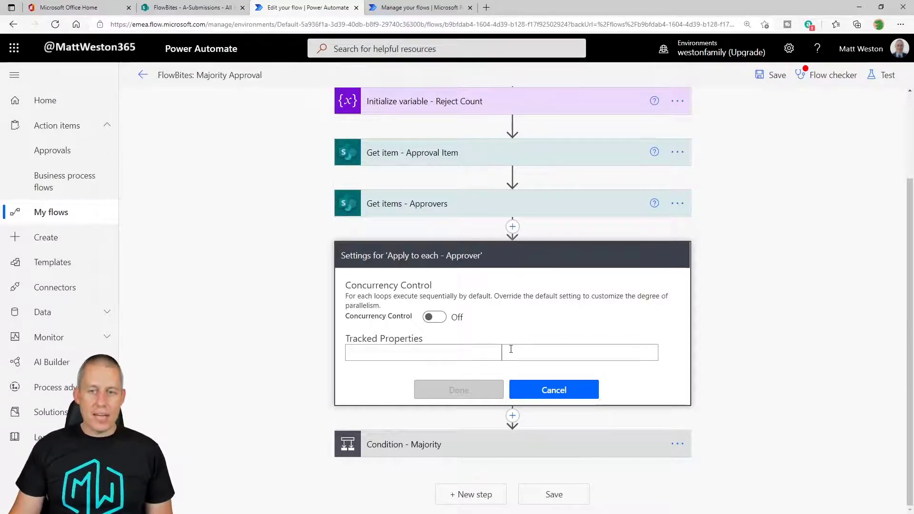
left_click(434, 317)
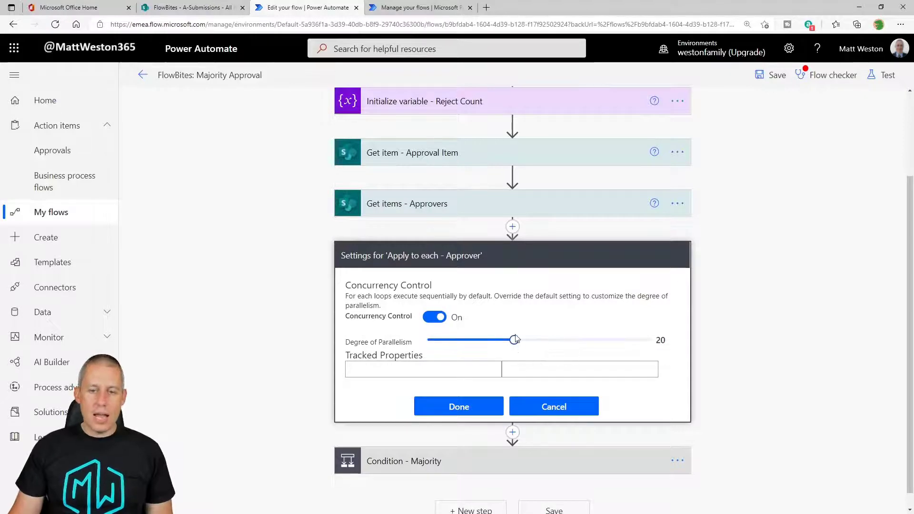
left_click_drag(516, 339, 666, 340)
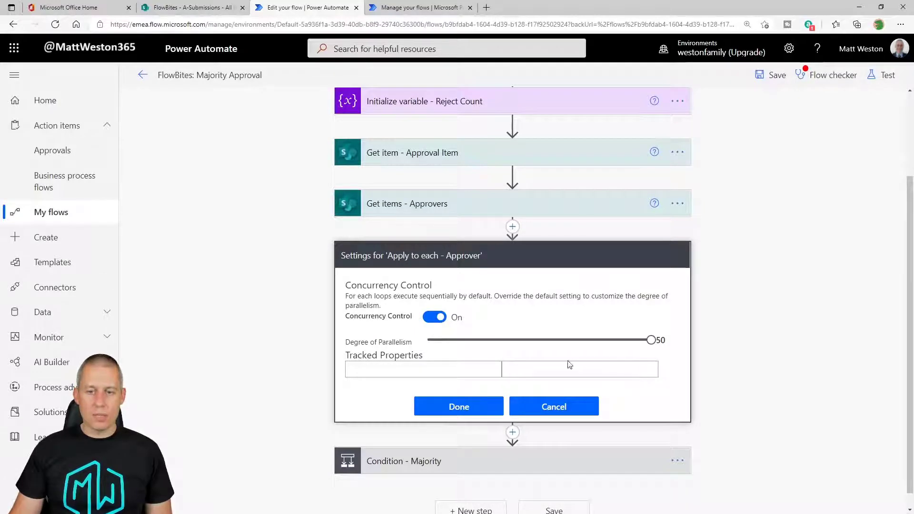
left_click(460, 406)
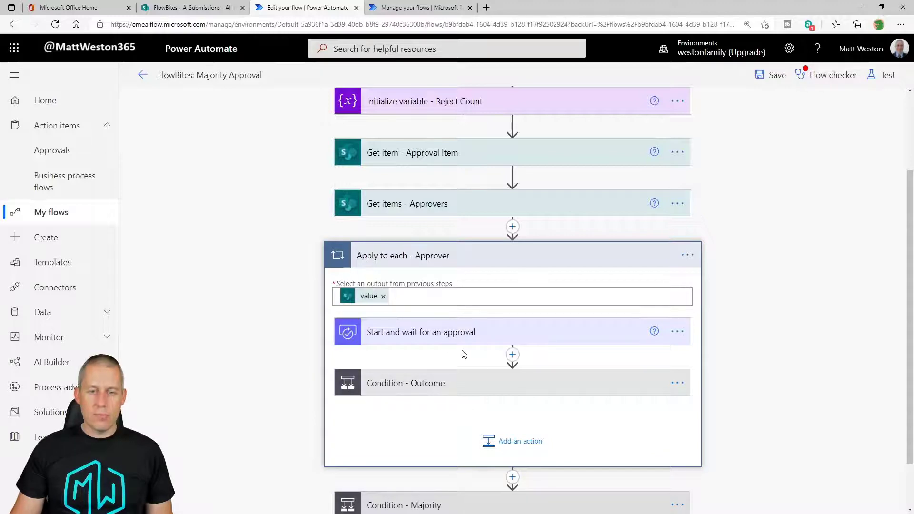
left_click(768, 76)
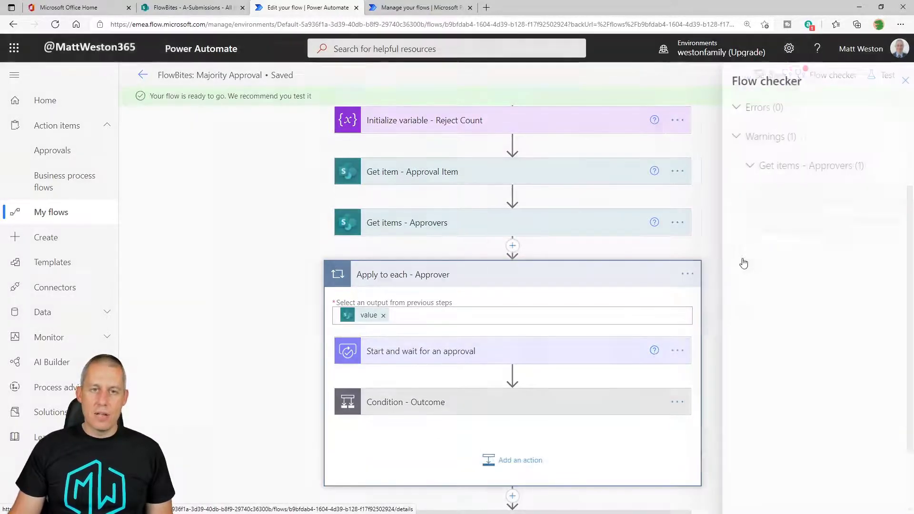
- Test the flow with the recently used Succeeded trigger run
left_click(895, 81)
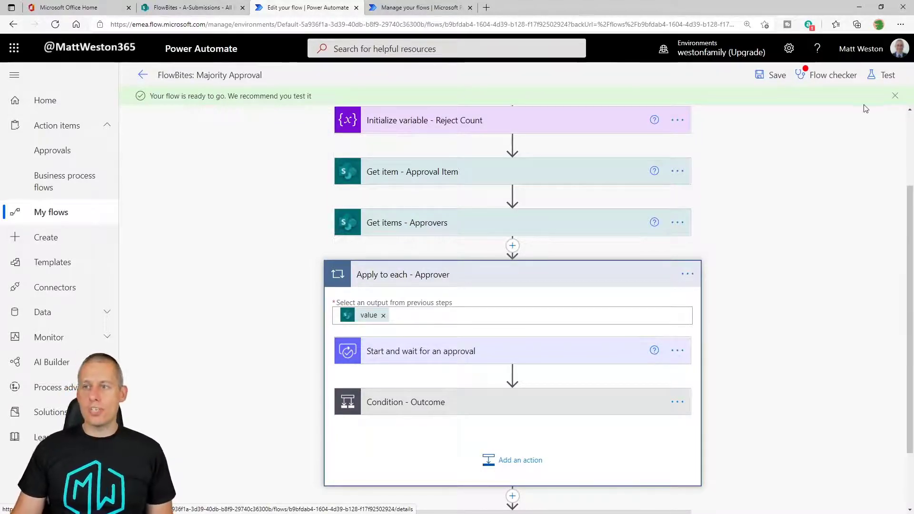
left_click(884, 78)
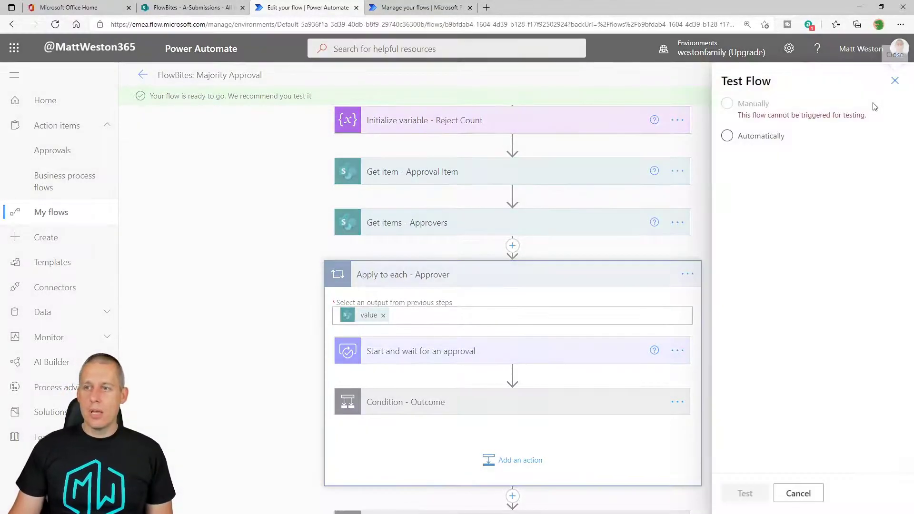
left_click(746, 138)
left_click(757, 182)
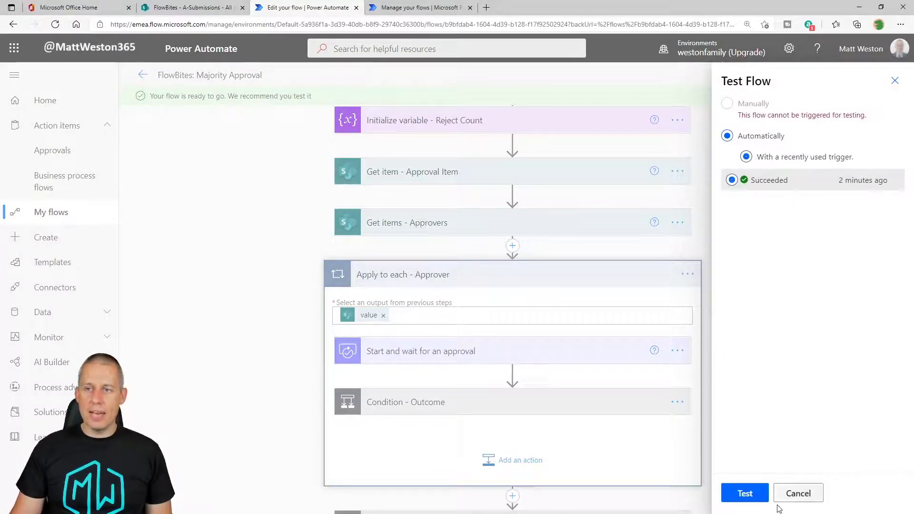
left_click(751, 499)
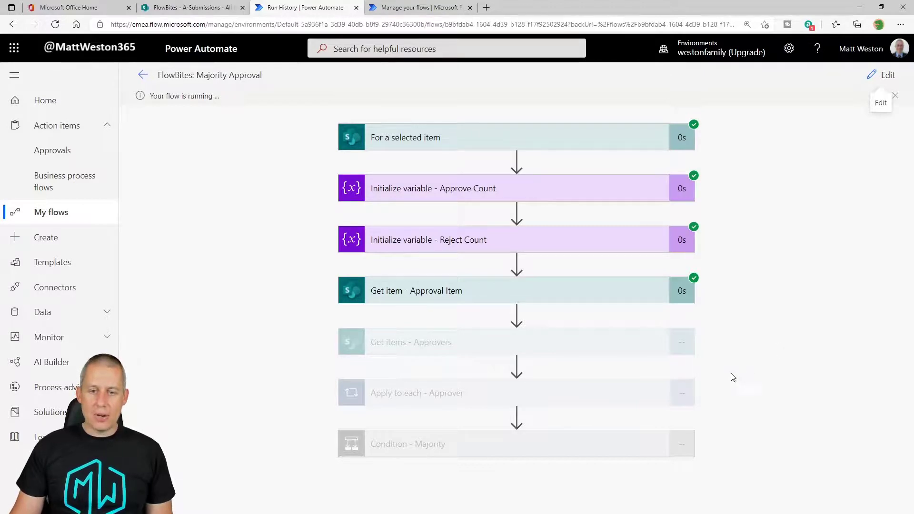
- Reject the first pending approval request after refreshing the Approvals page
left_click(643, 404)
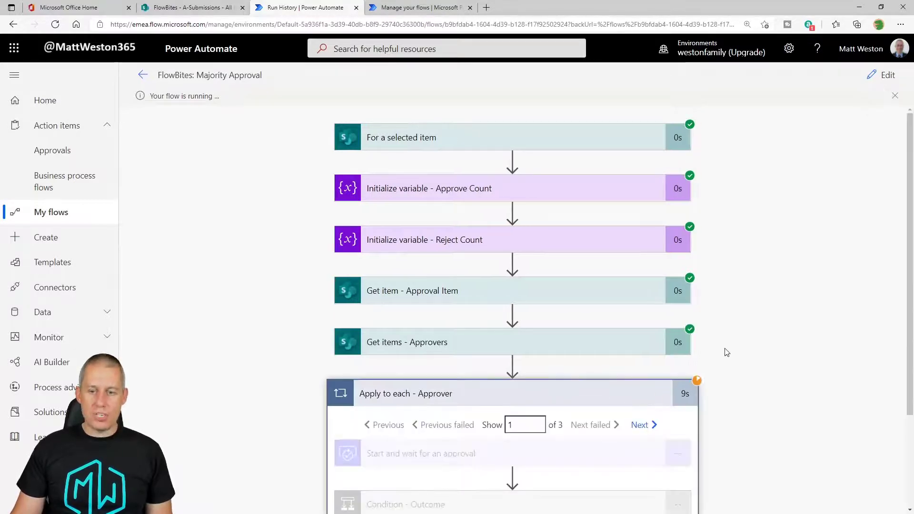
scroll(724, 351, "down", 3)
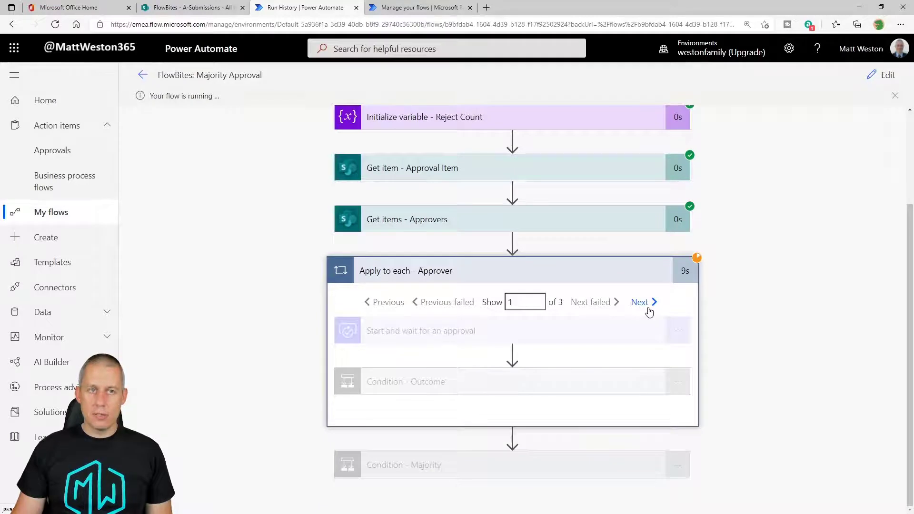
key("ctrl+Tab")
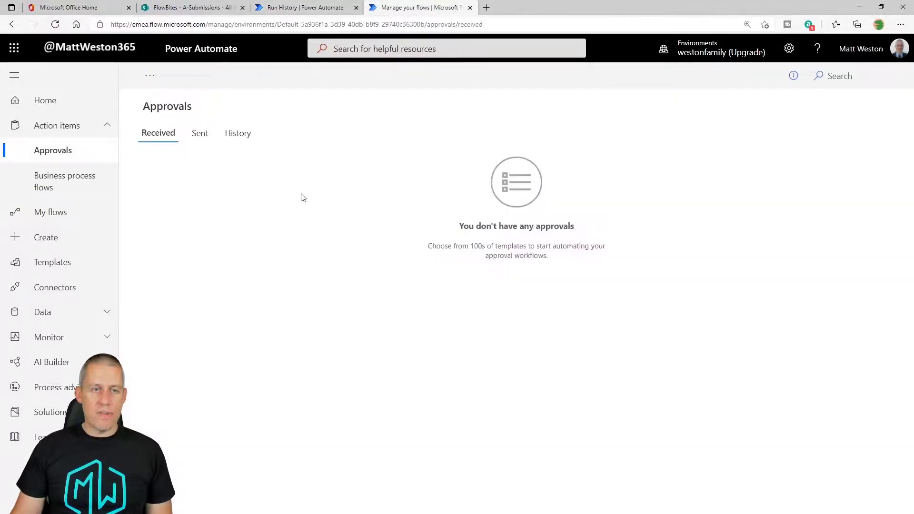
key("F5")
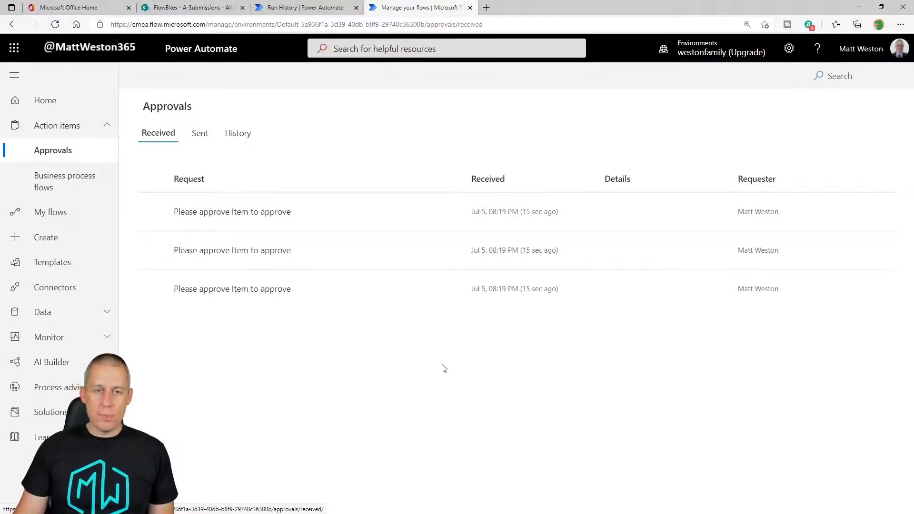
left_click(429, 211)
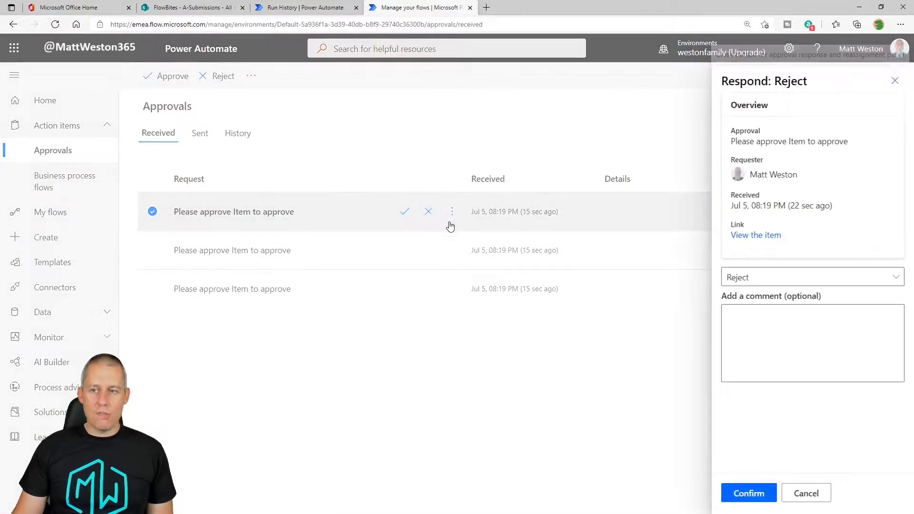
left_click(746, 492)
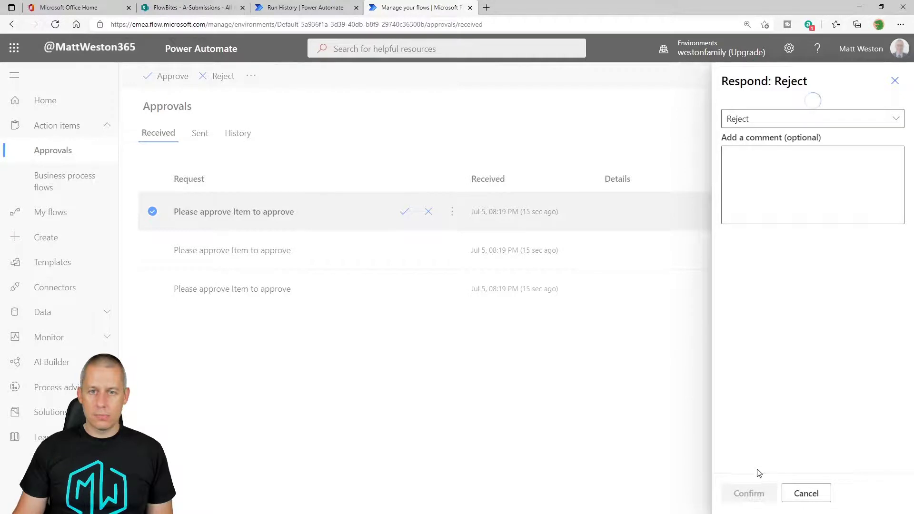
left_click(757, 495)
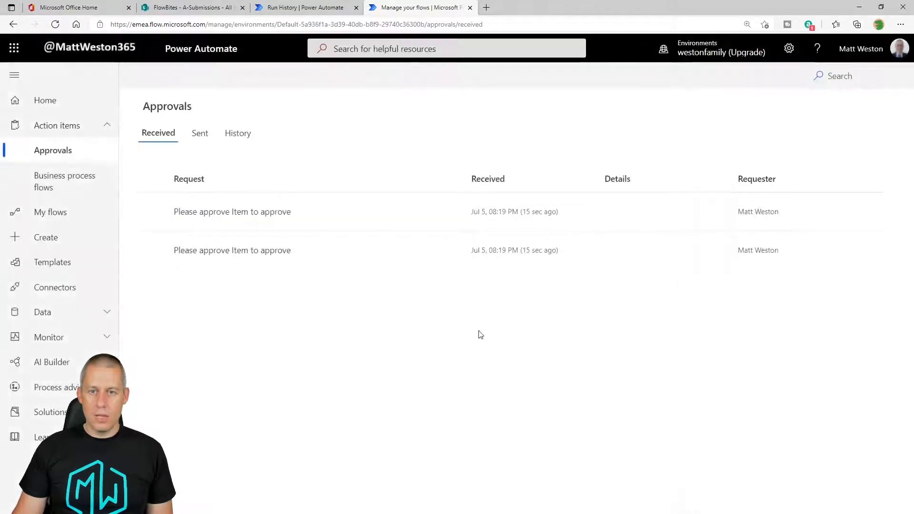
- Approve the next approval request and reject the last remaining one
left_click(307, 8)
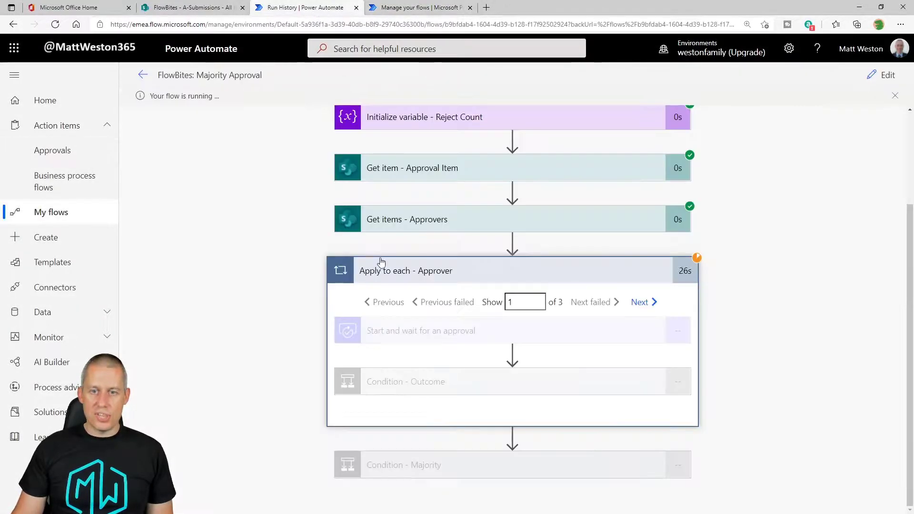
left_click(419, 7)
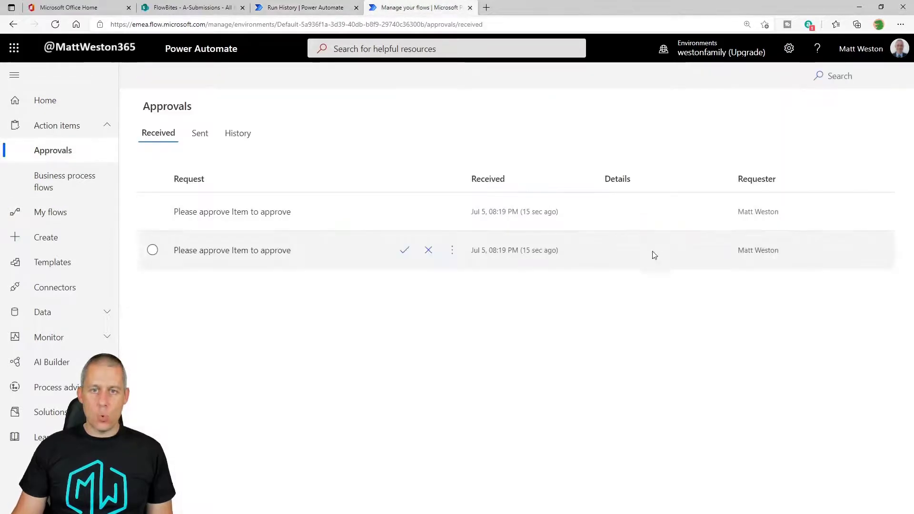
left_click(404, 211)
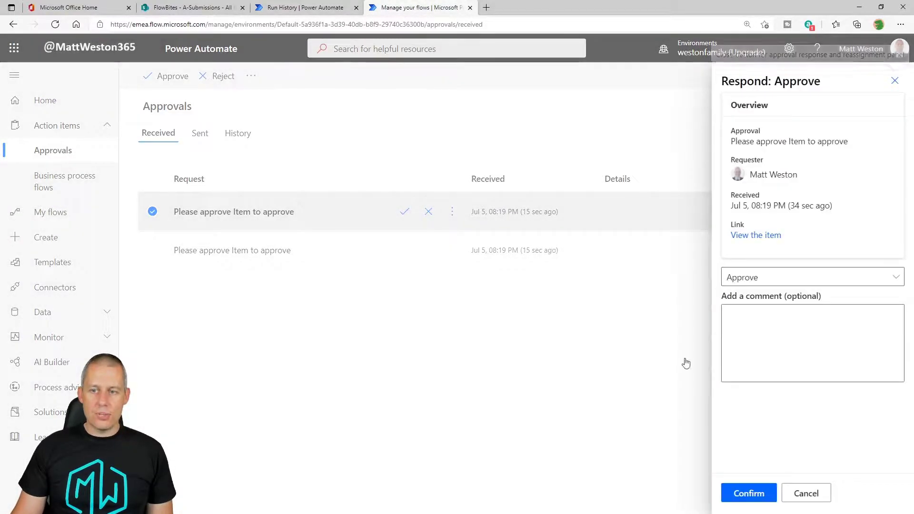
left_click(739, 490)
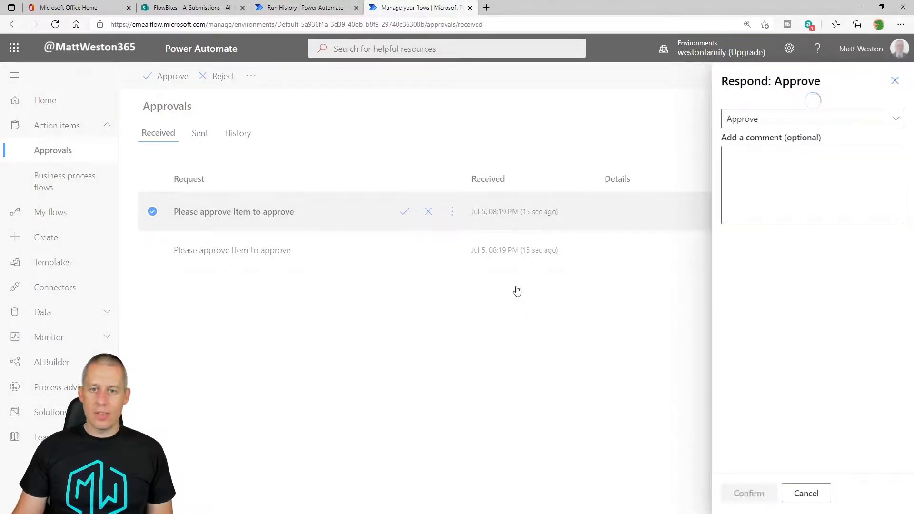
left_click(743, 494)
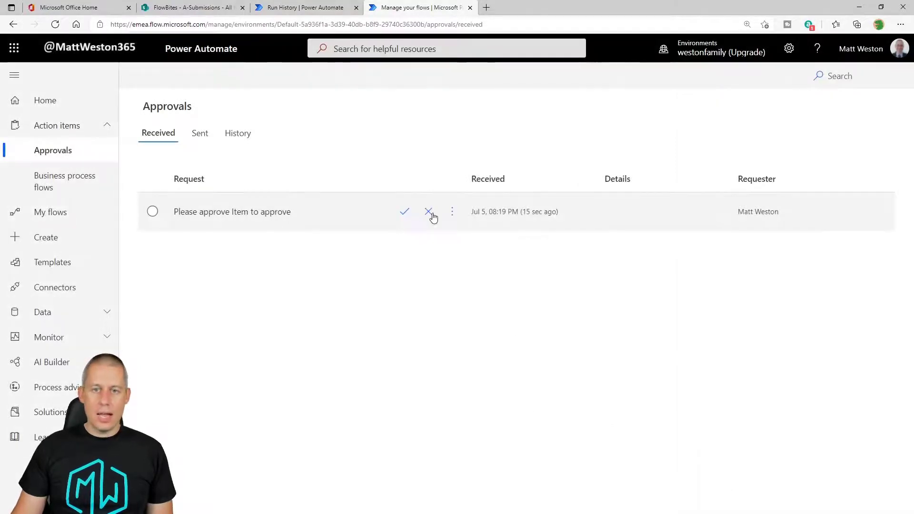
left_click(429, 211)
left_click(744, 494)
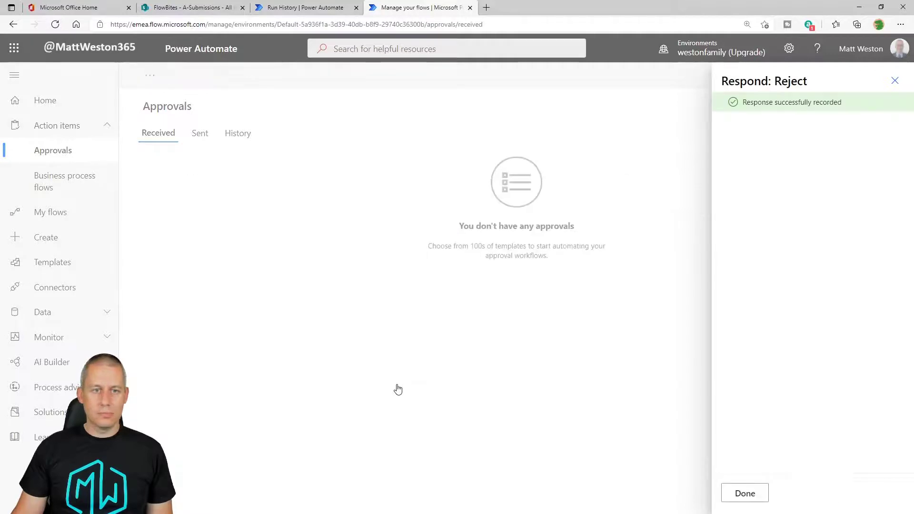
left_click(745, 494)
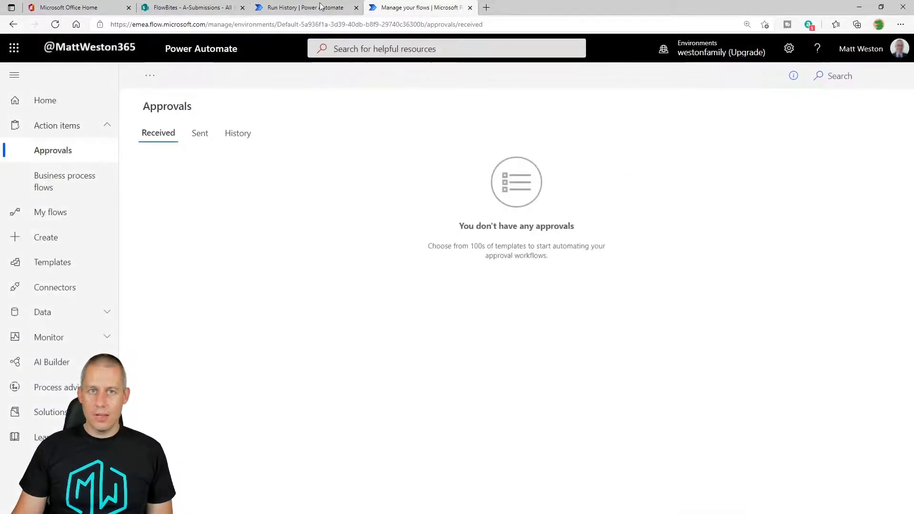
- Inspect the Condition - Majority result and Update item - Rejected inputs, then return to A-Submissions
key("ctrl+shift+Tab")
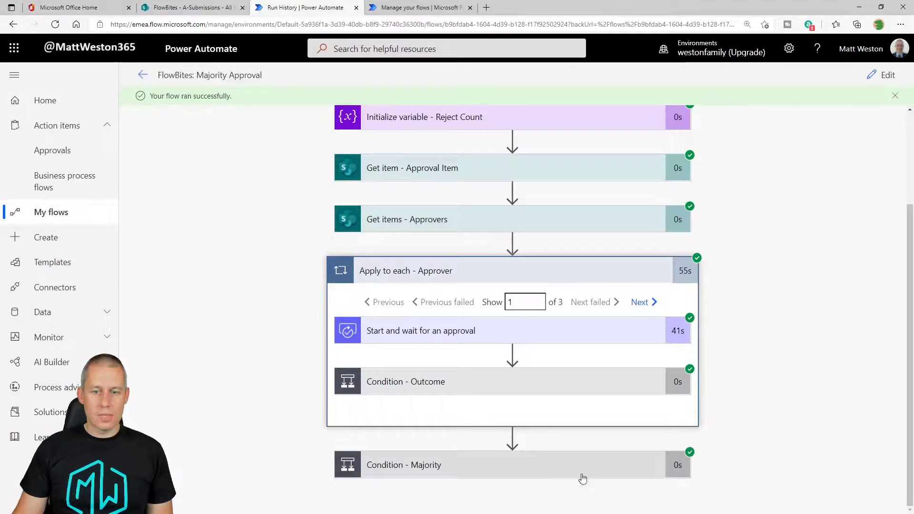
left_click(550, 465)
scroll(734, 388, "down", 3)
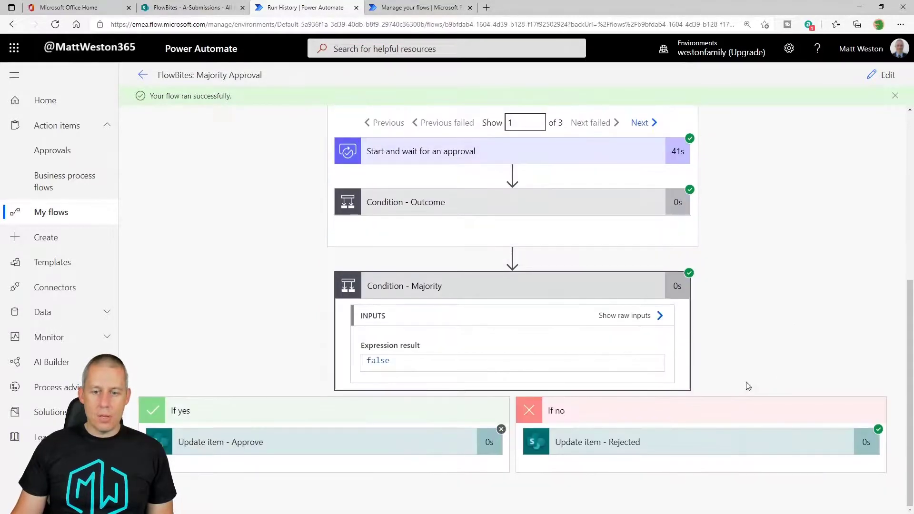
left_click(647, 445)
scroll(838, 319, "down", 3)
scroll(824, 332, "down", 3)
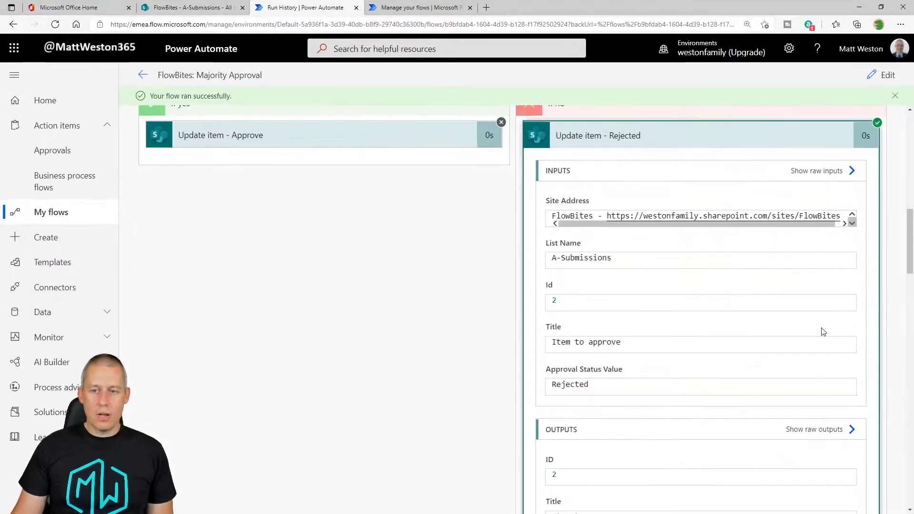
left_click(164, 4)
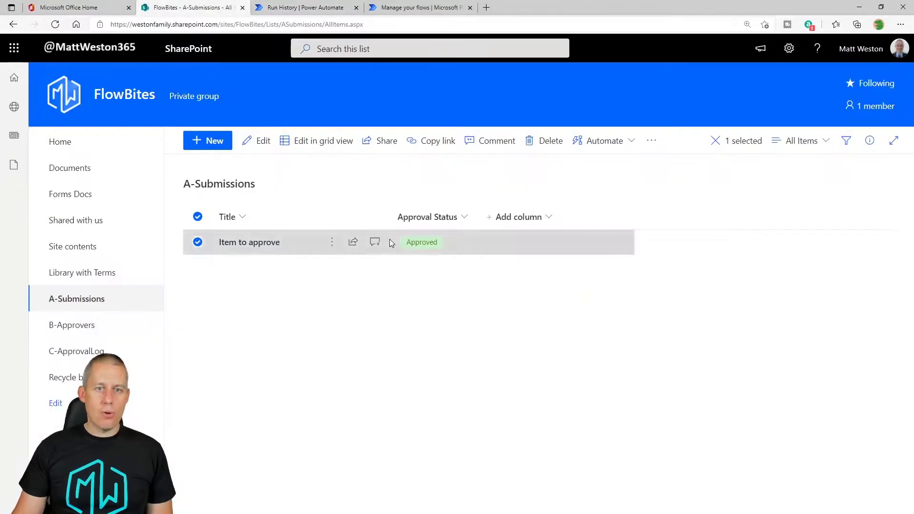
- Reload the A-Submissions list so Item to approve shows Rejected
left_click(55, 24)
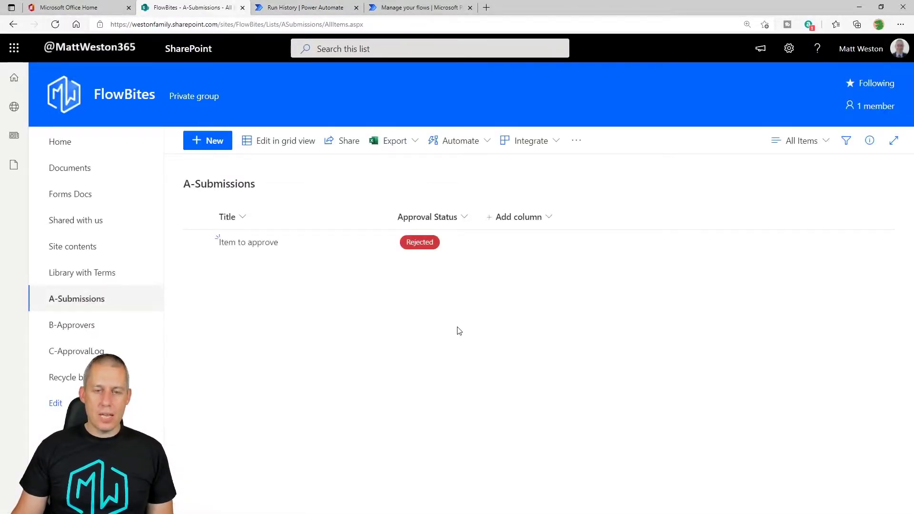